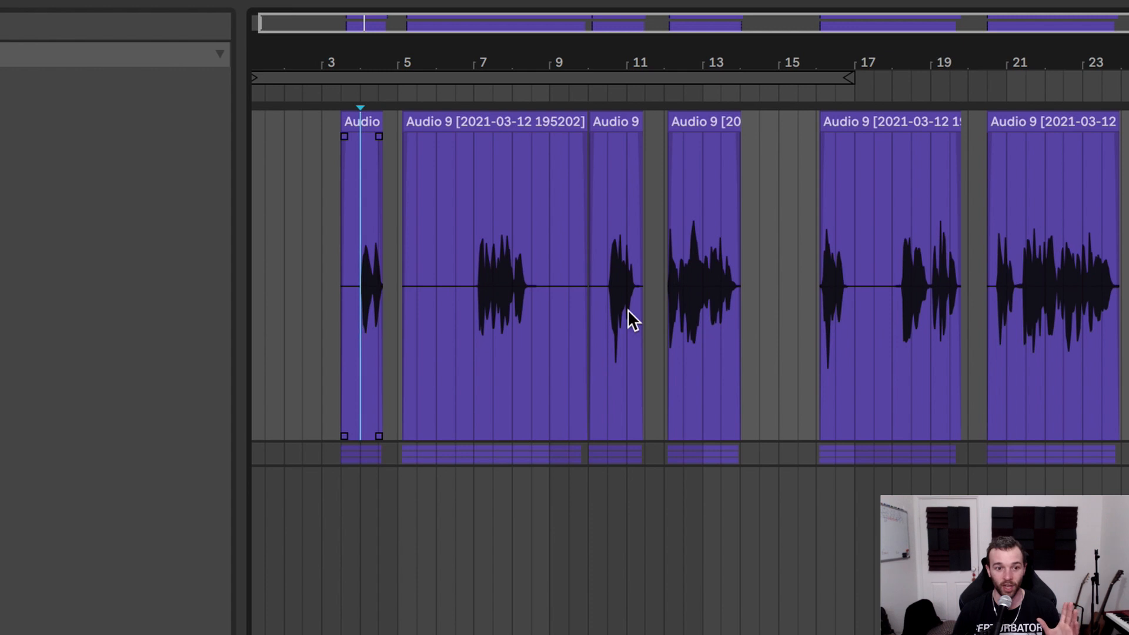
Play back the first narrator clip and the phrase at bar 7 in the second clip.
left_click(436, 263)
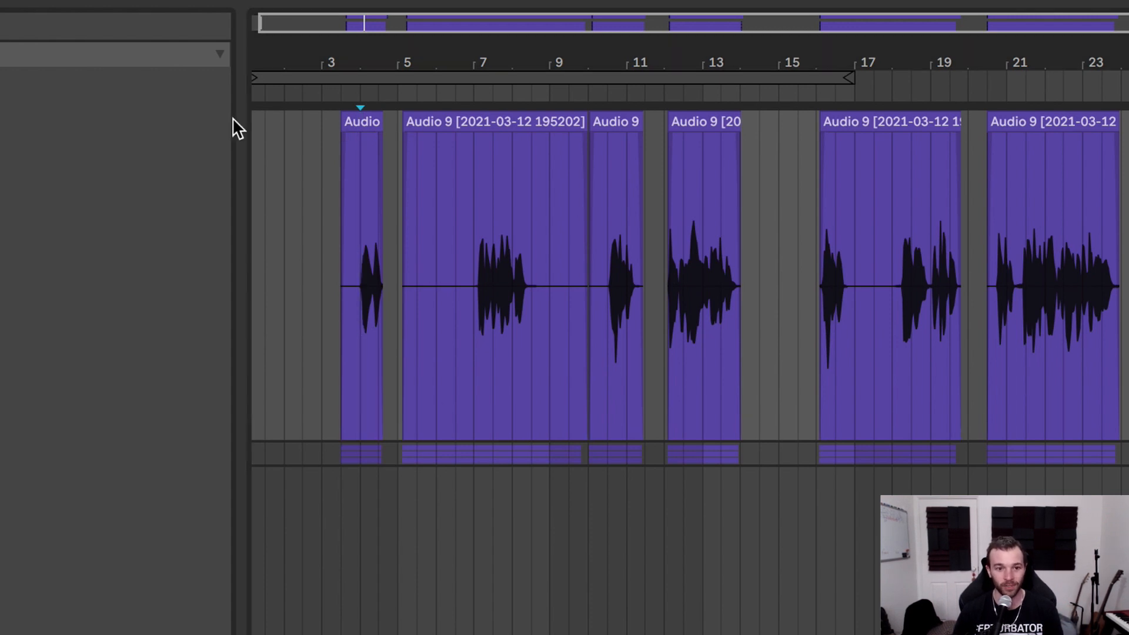
left_click(340, 242)
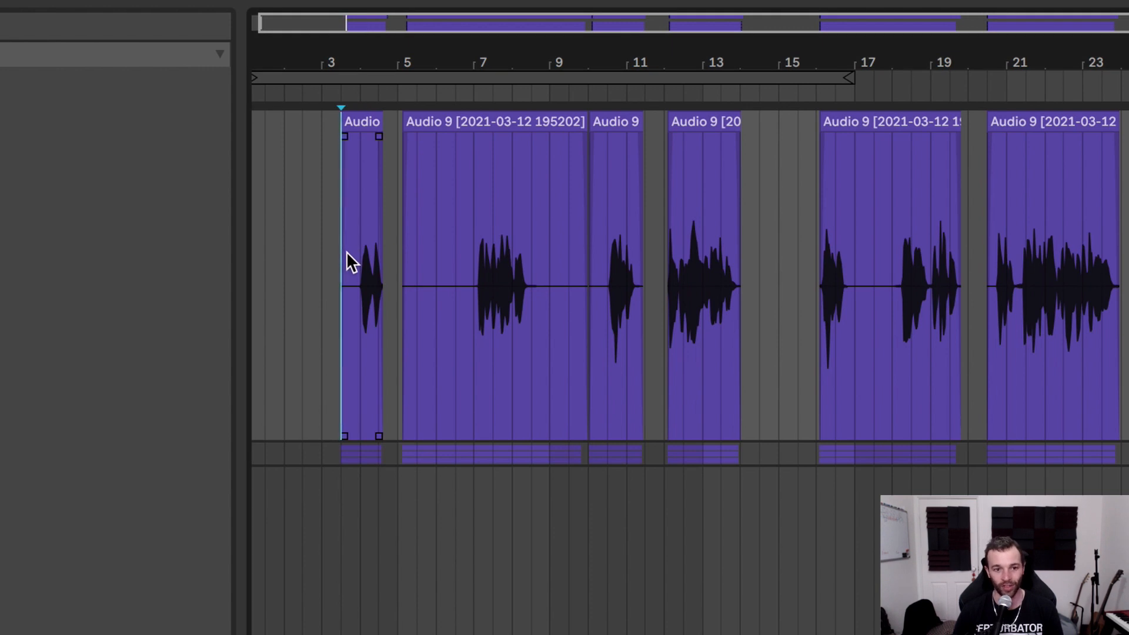
key("space")
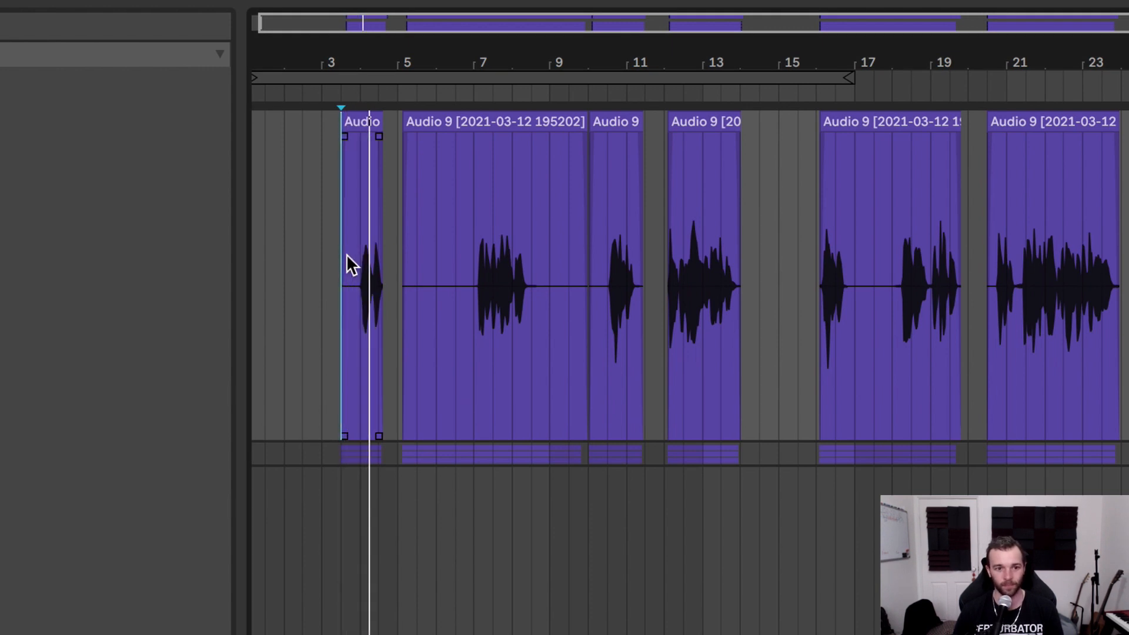
left_click(464, 266)
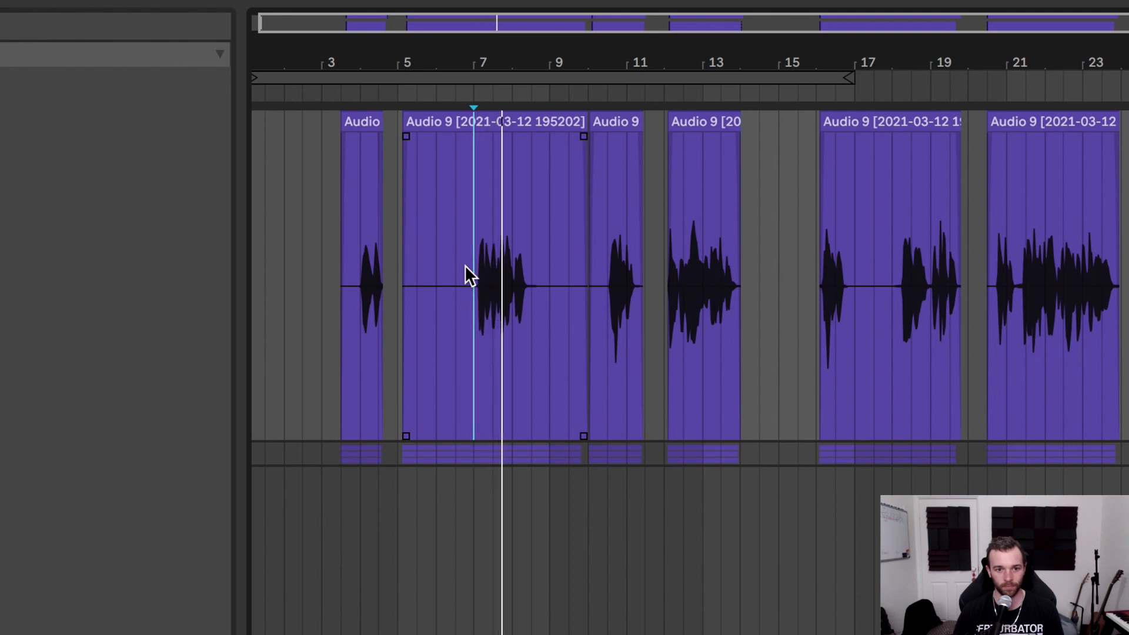
key("space")
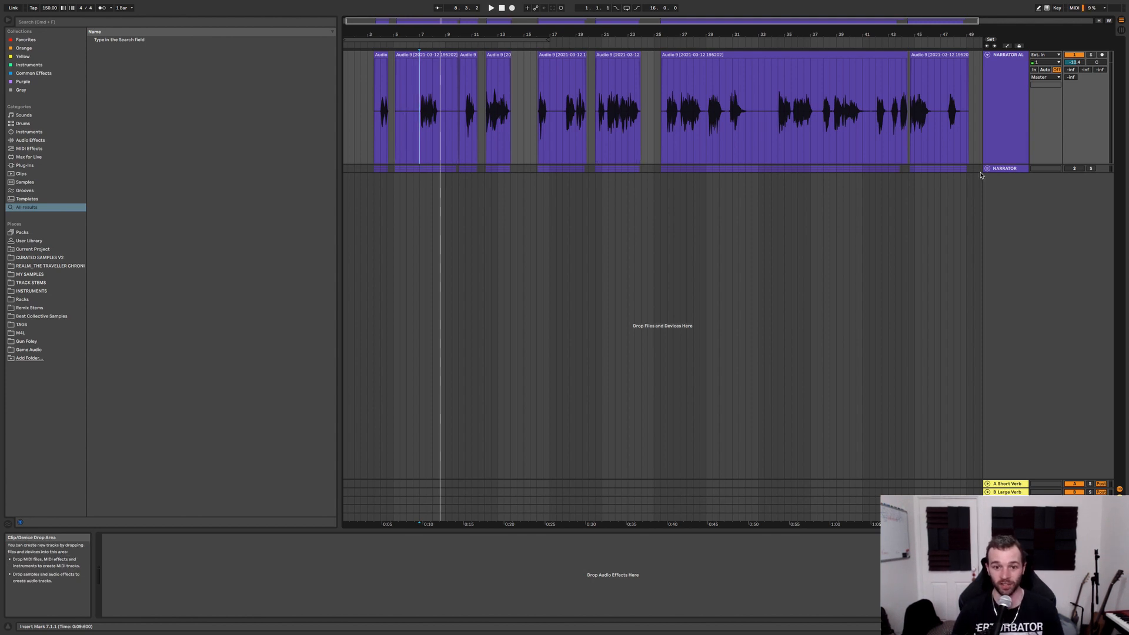
Unfold the NARRATOR group and highlight the opening three clips across its three layered tracks.
left_click(987, 169)
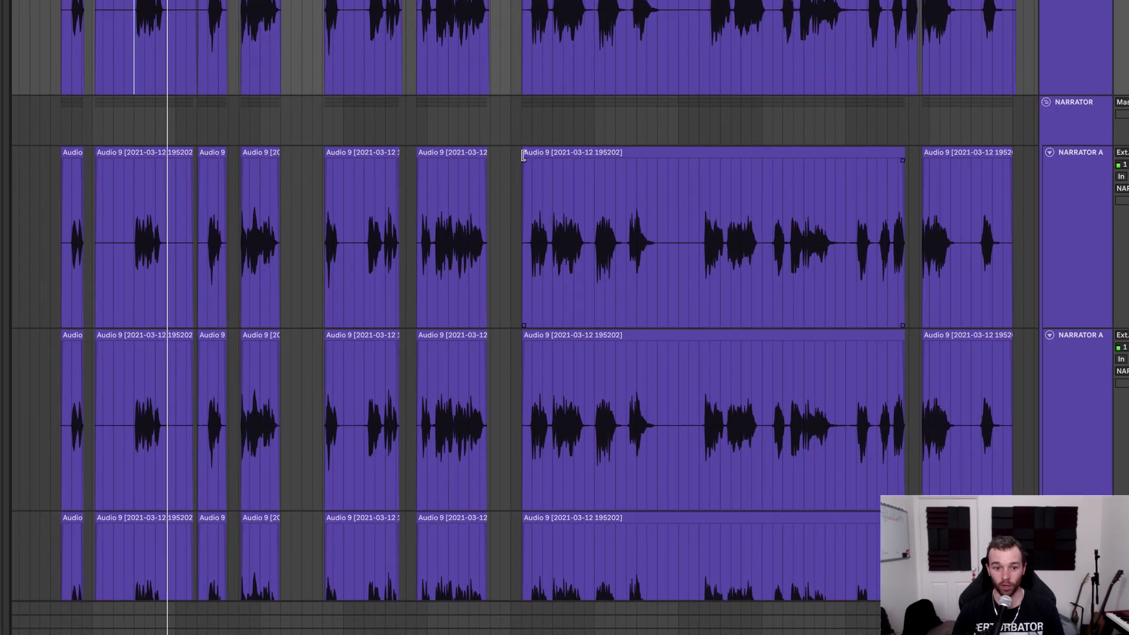
scroll(521, 154, "down", 3)
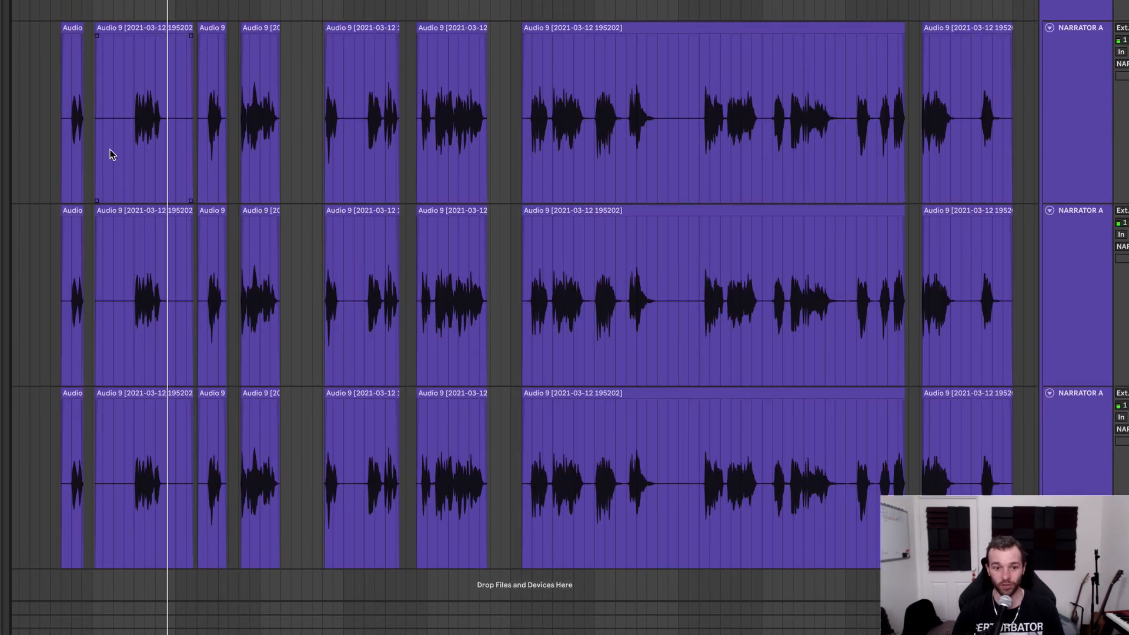
left_click_drag(71, 124, 222, 496)
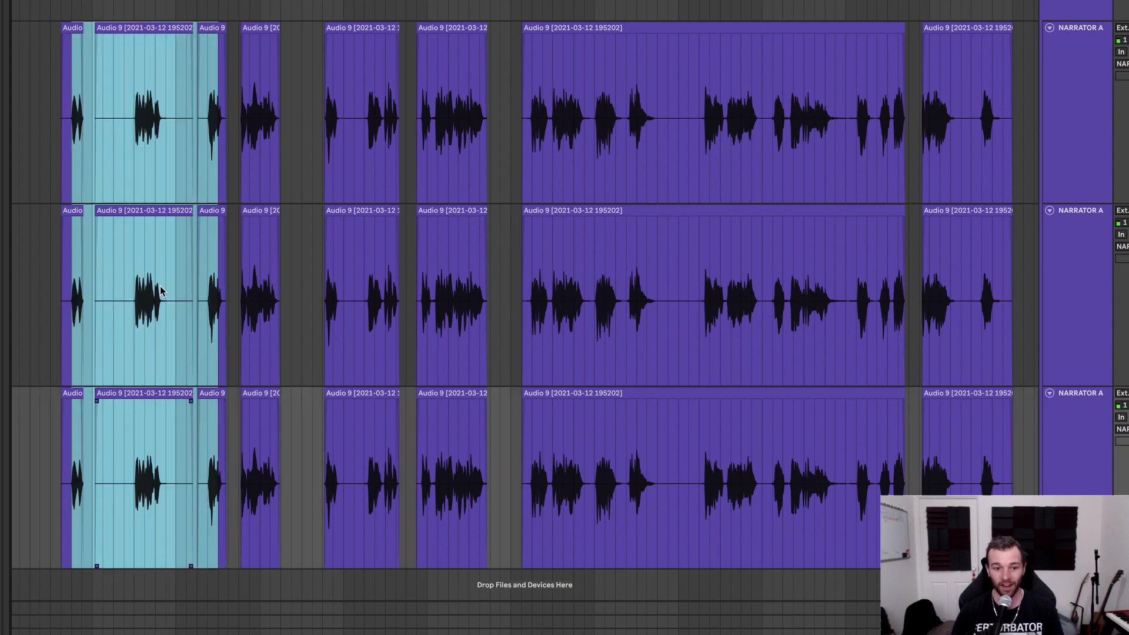
left_click(135, 266)
left_click(133, 153)
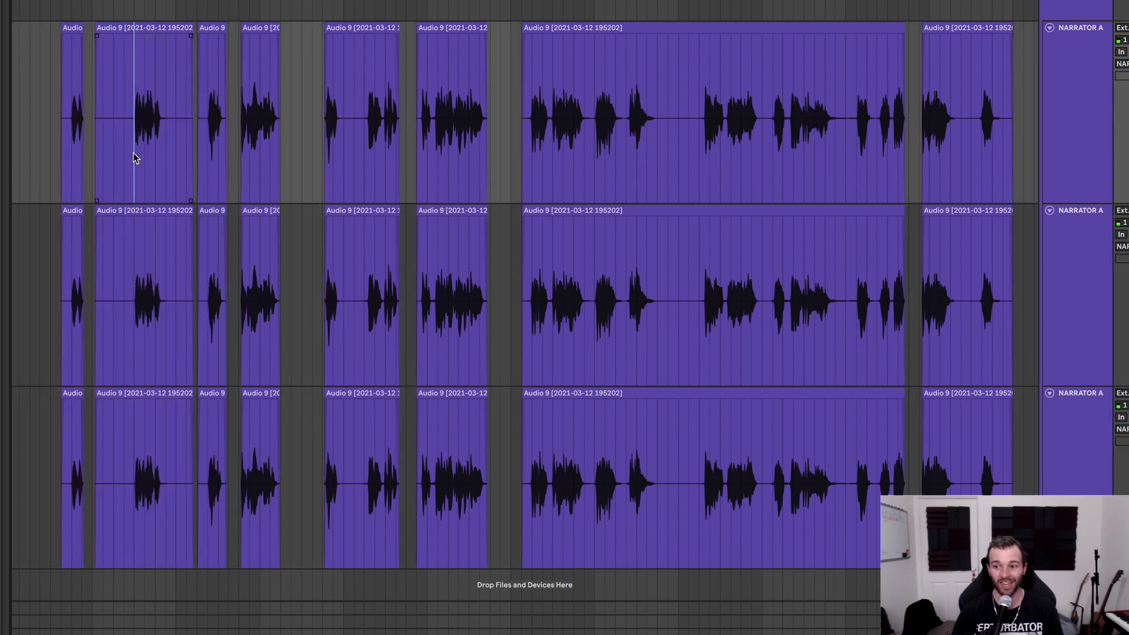
left_click(76, 143)
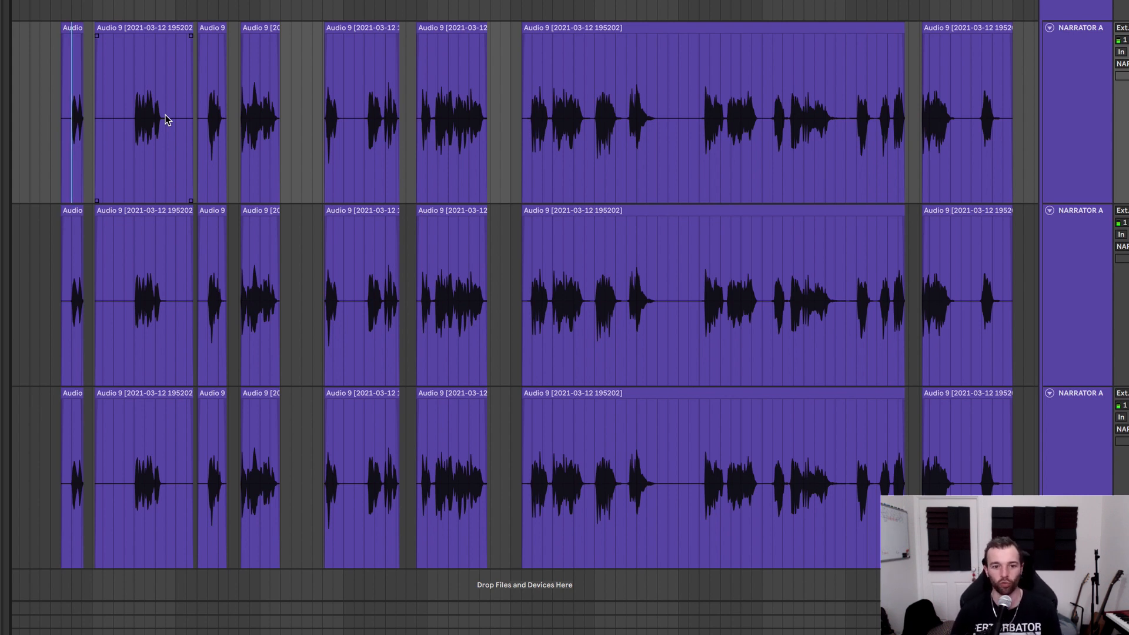
Select all eight clips on the first layered narrator track to view their shared warp, formant and pitch settings.
scroll(147, 105, "up", 3)
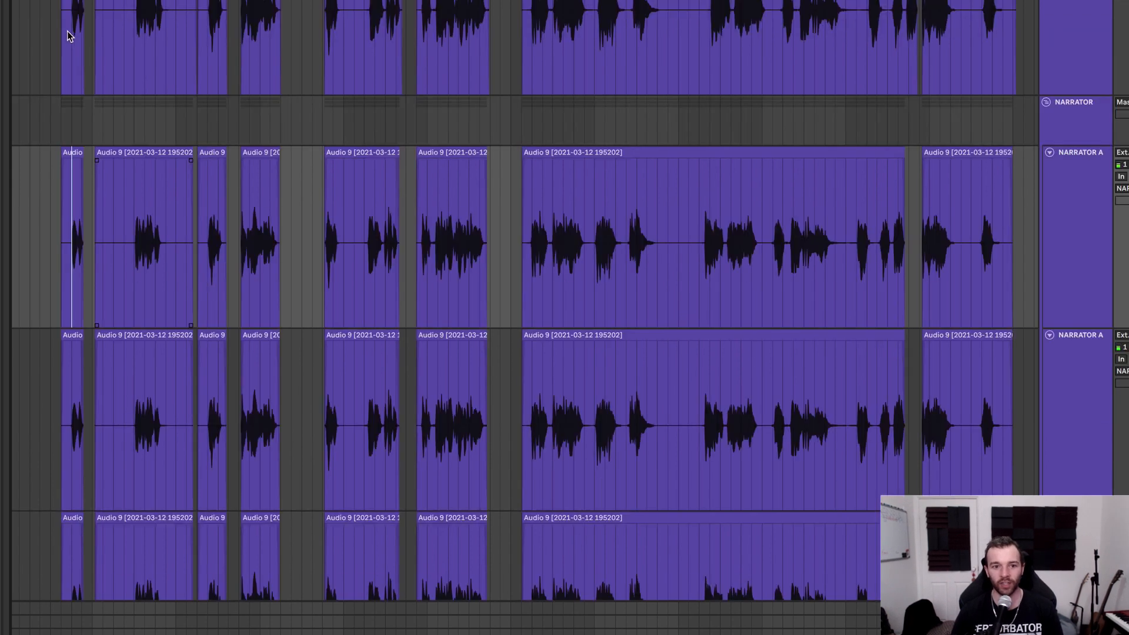
left_click(65, 231)
left_click_drag(65, 230, 1032, 276)
left_click(1049, 136)
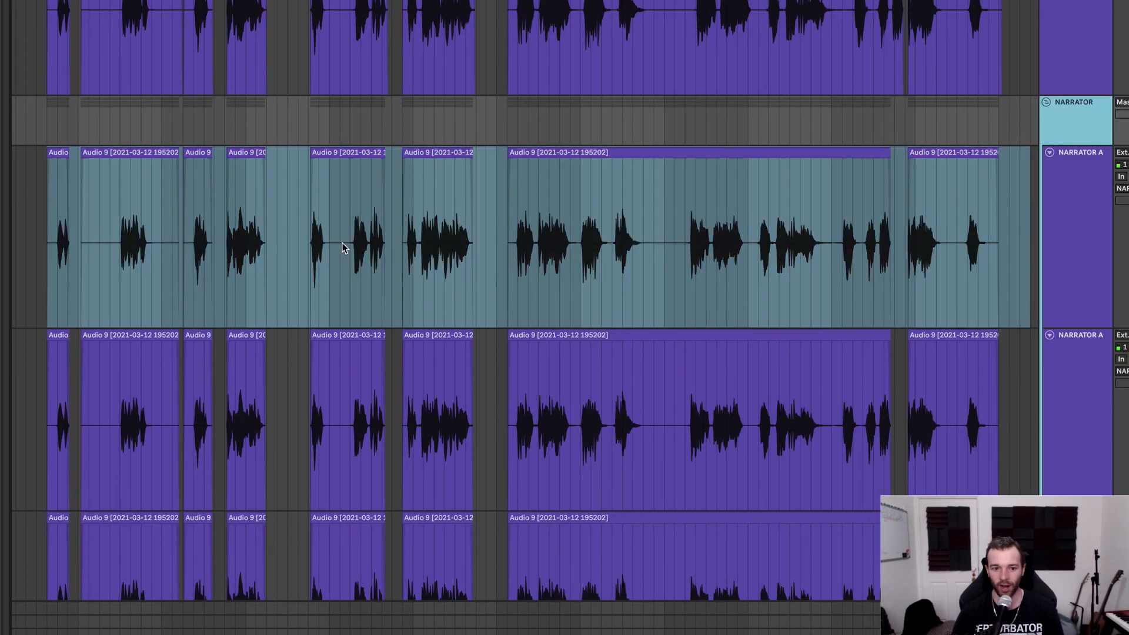
left_click(342, 242)
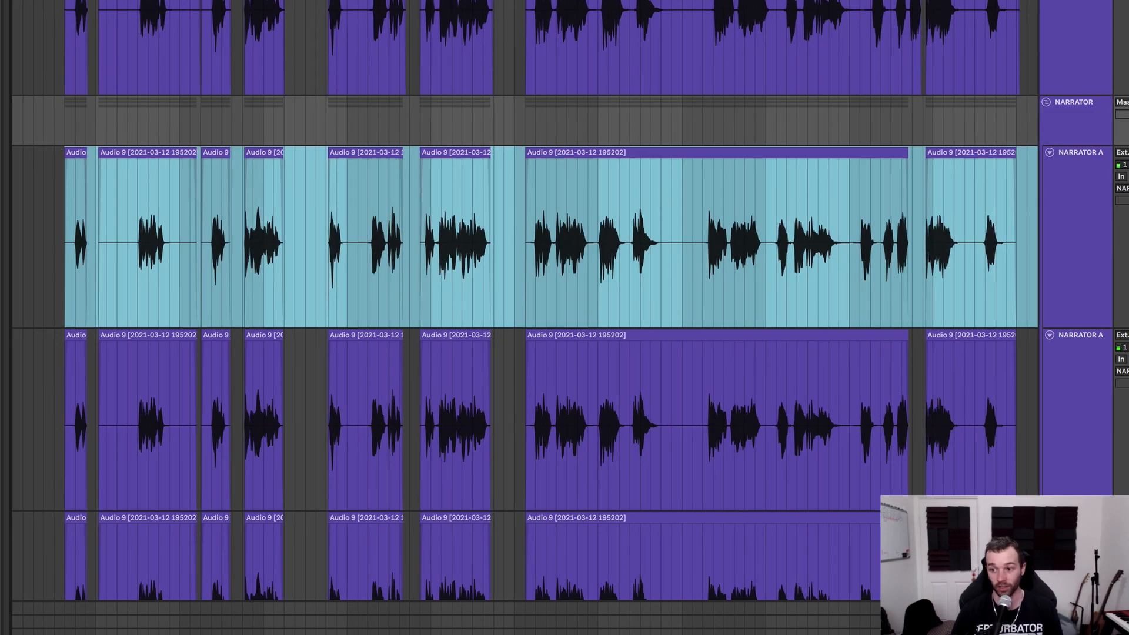
left_click_drag(1019, 198, 60, 230)
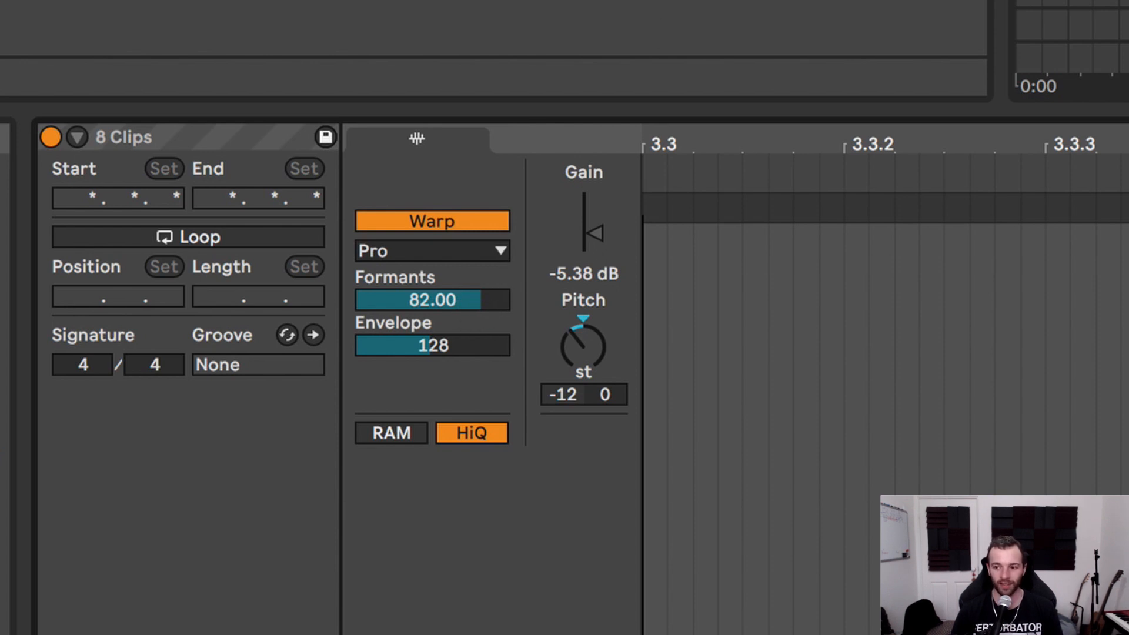
On the second clip of the layered narrator track, lower the Formants to 4.69, then raise them to 75.
left_click(811, 2)
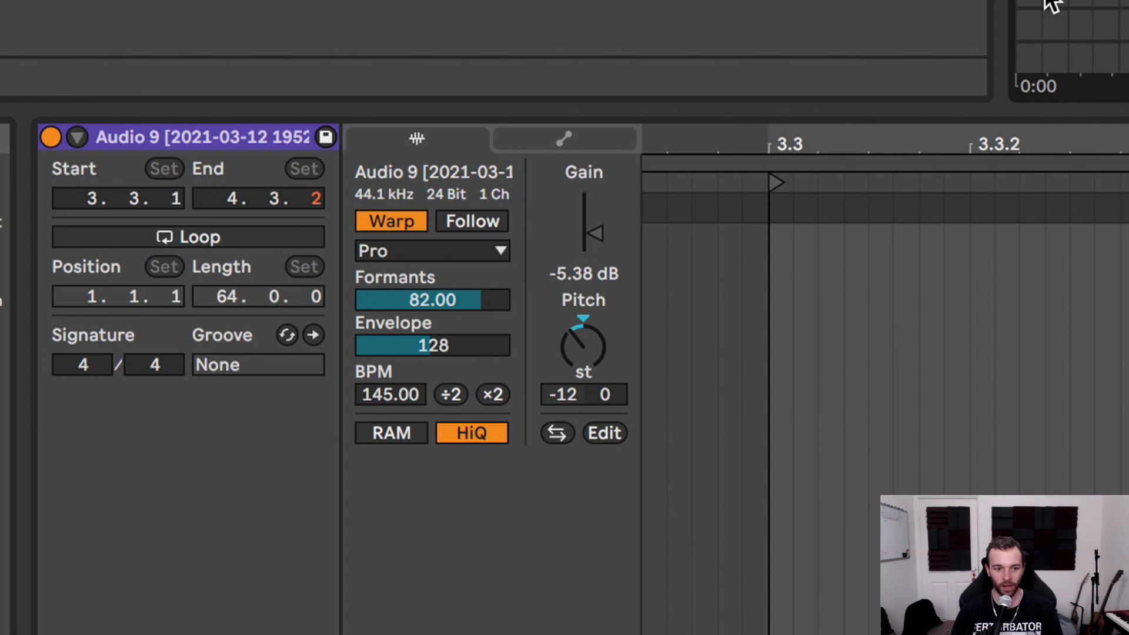
left_click(1050, 2)
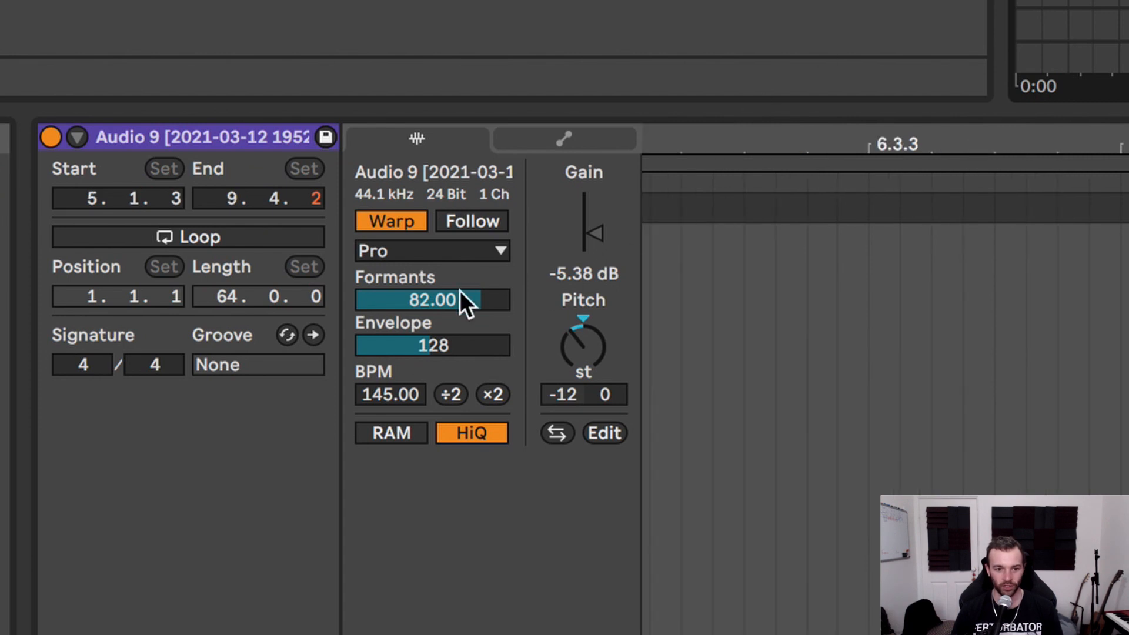
left_click_drag(463, 296, 463, 386)
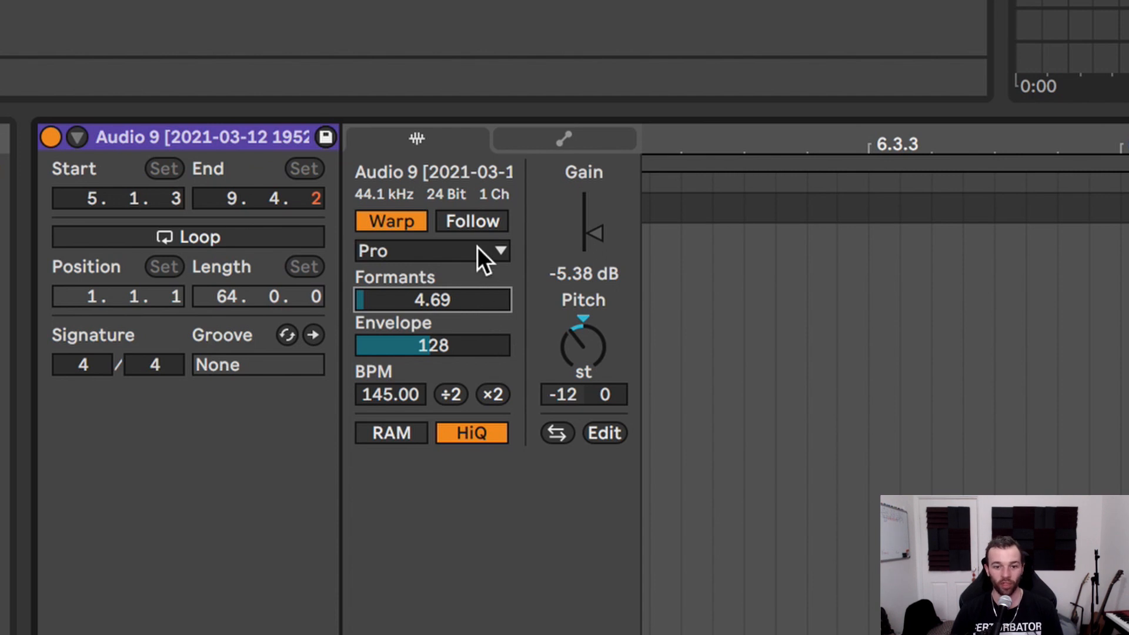
left_click_drag(447, 306, 447, 224)
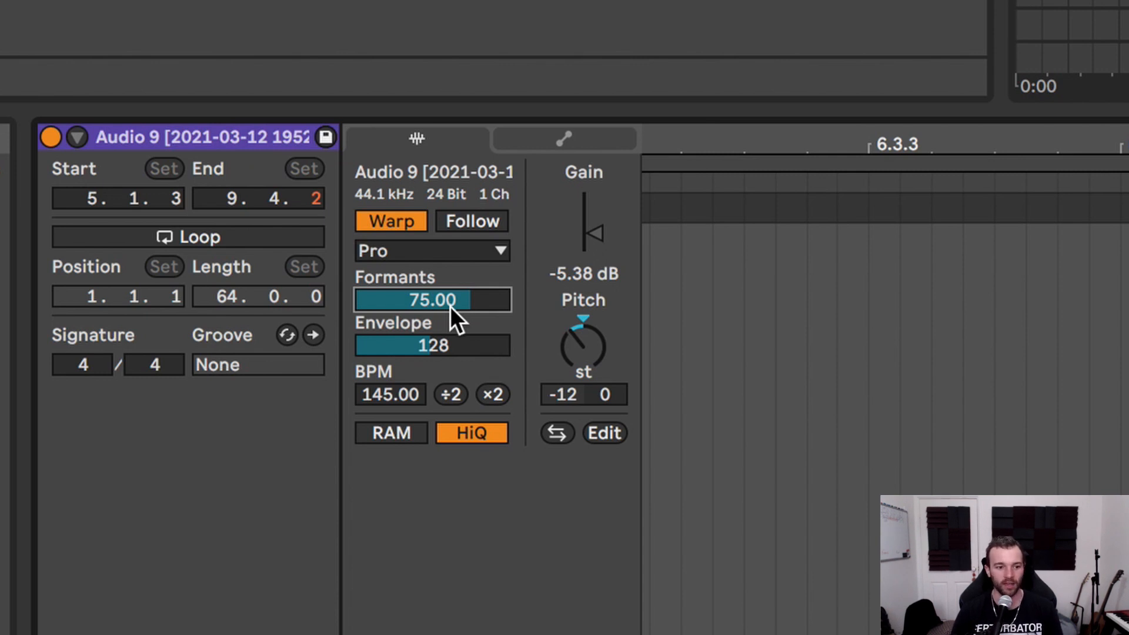
left_click_drag(452, 304, 457, 310)
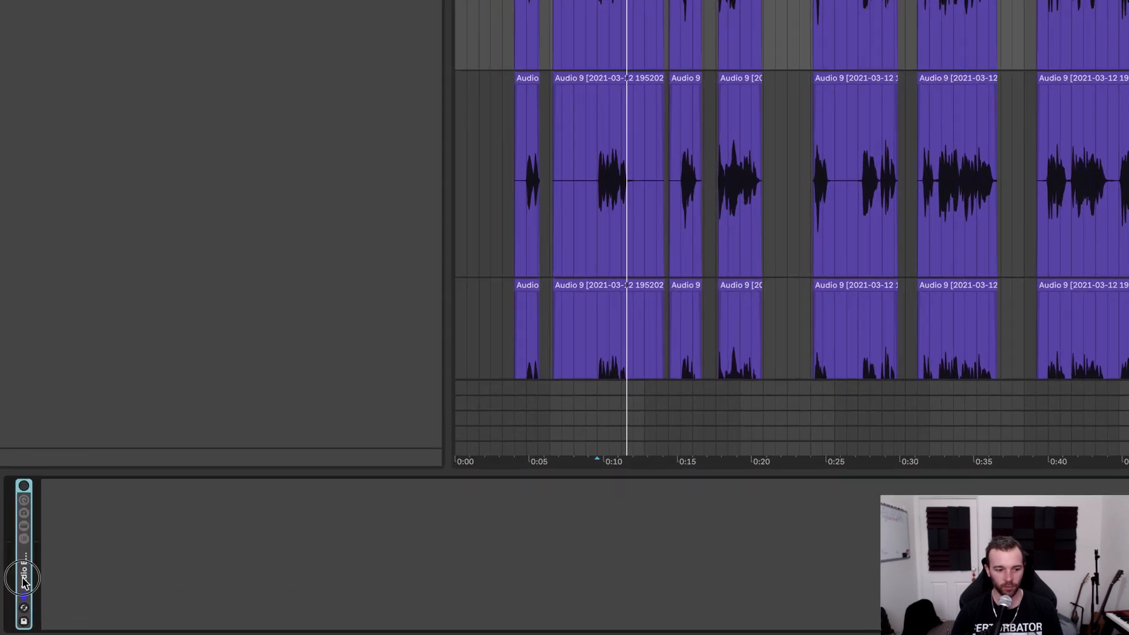
Unfold the Audio Effect Rack and look through its chain of Nectar 3, EQ Eight, Compressor, OTT and Gate.
double_click(107, 591)
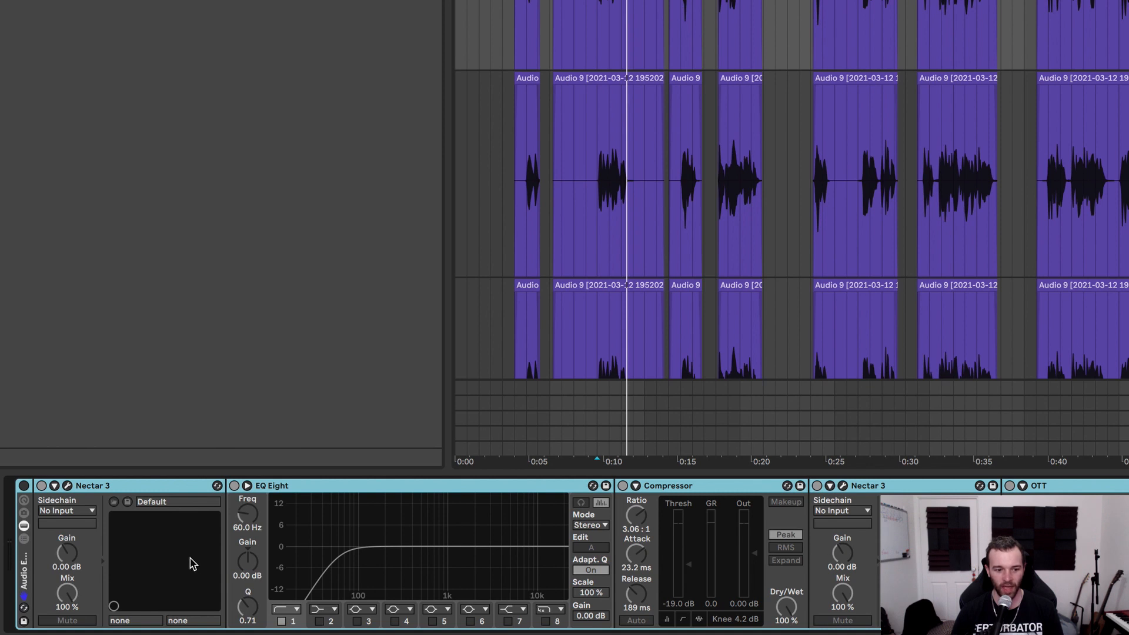
scroll(299, 556, "right", 5)
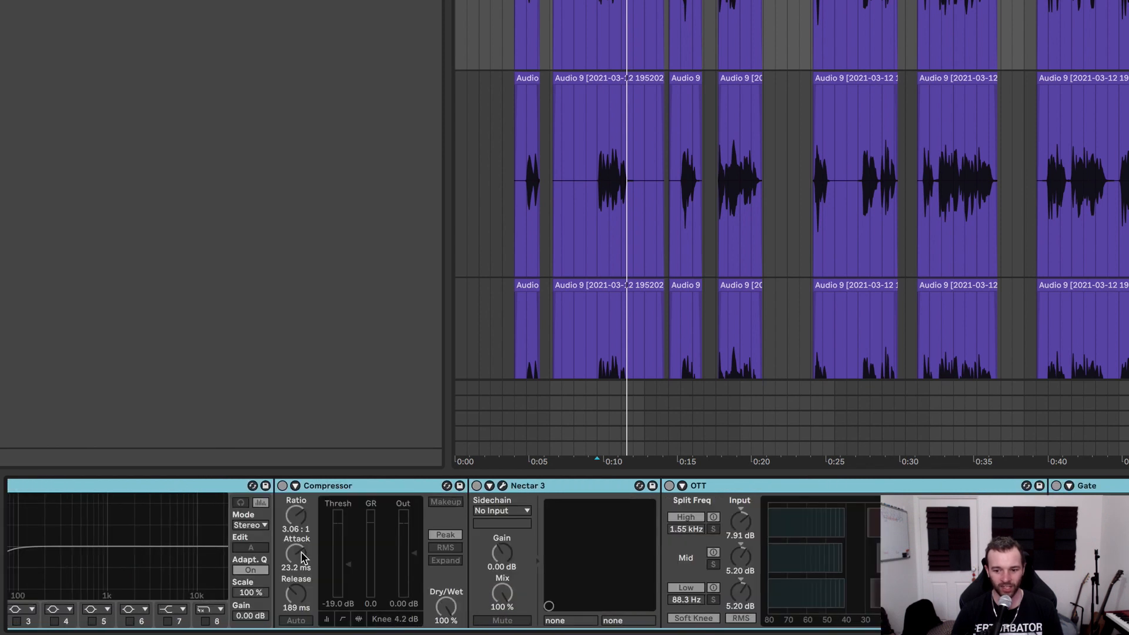
scroll(300, 558, "left", 5)
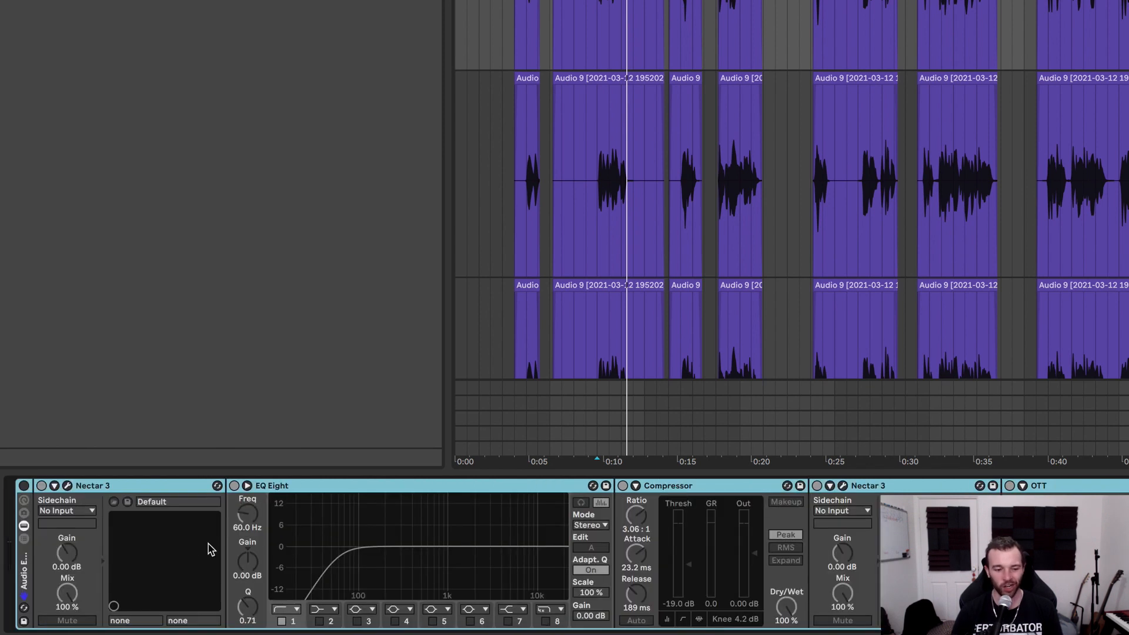
Enable the Audio Effect Rack and play the first narrator clip through it.
left_click(27, 489)
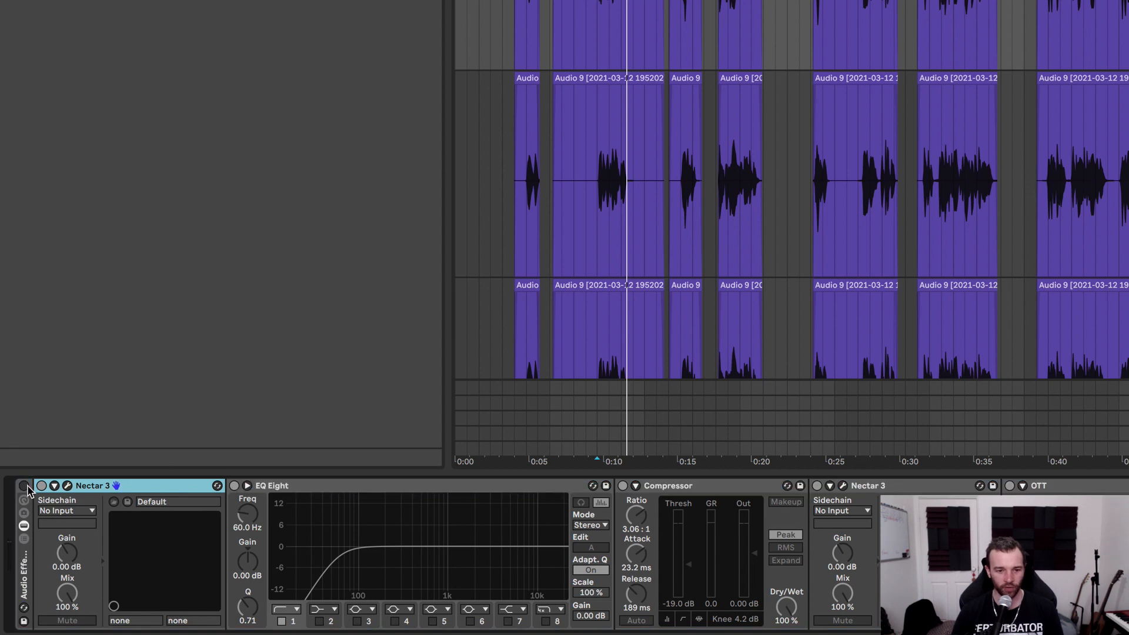
left_click(26, 488)
left_click(526, 30)
key("space")
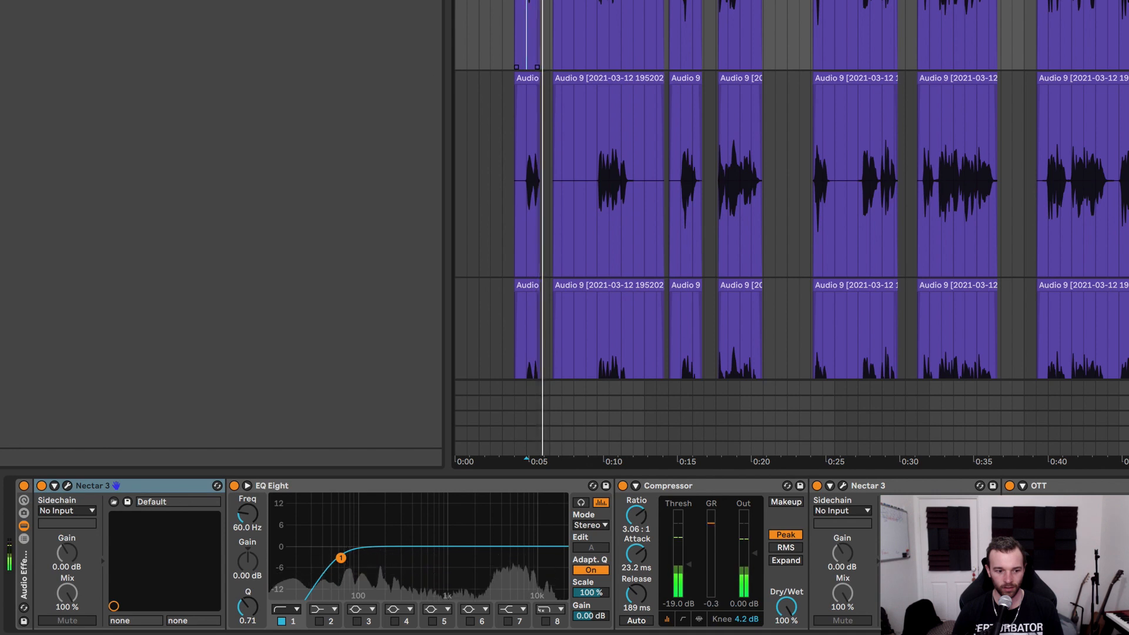
Bypass the Audio Effect Rack, replay the first clip for comparison, and re-enable the rack.
left_click(24, 487)
key("space")
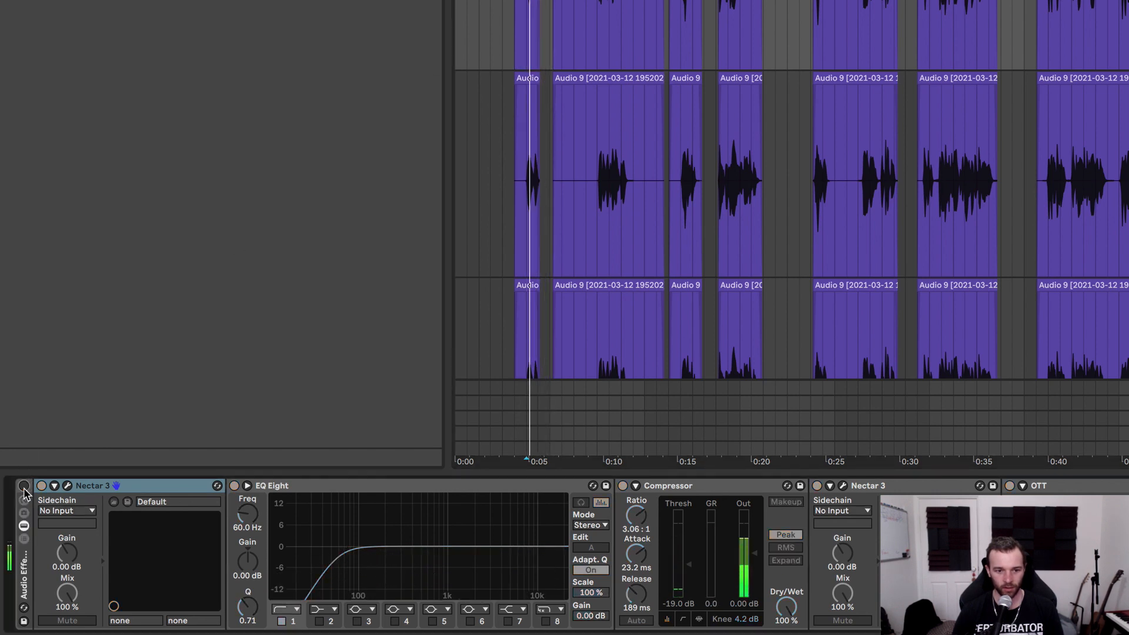
key("space")
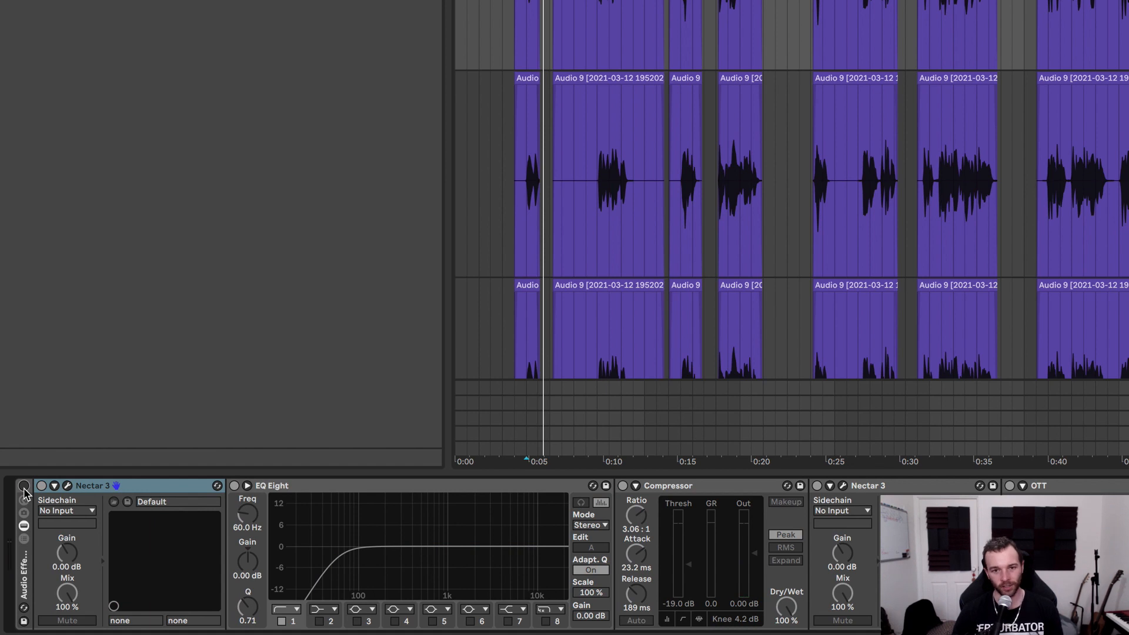
left_click(23, 487)
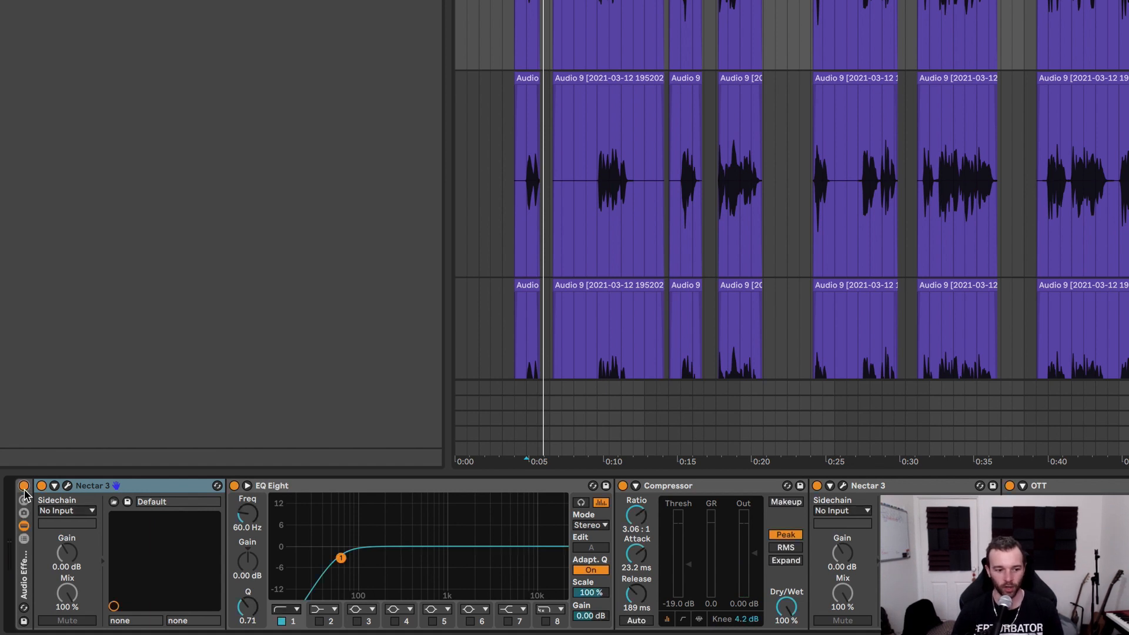
Open the first Nectar 3 device in the rack, inspect its Auto Level Mode, and close the plug-in window.
left_click(67, 490)
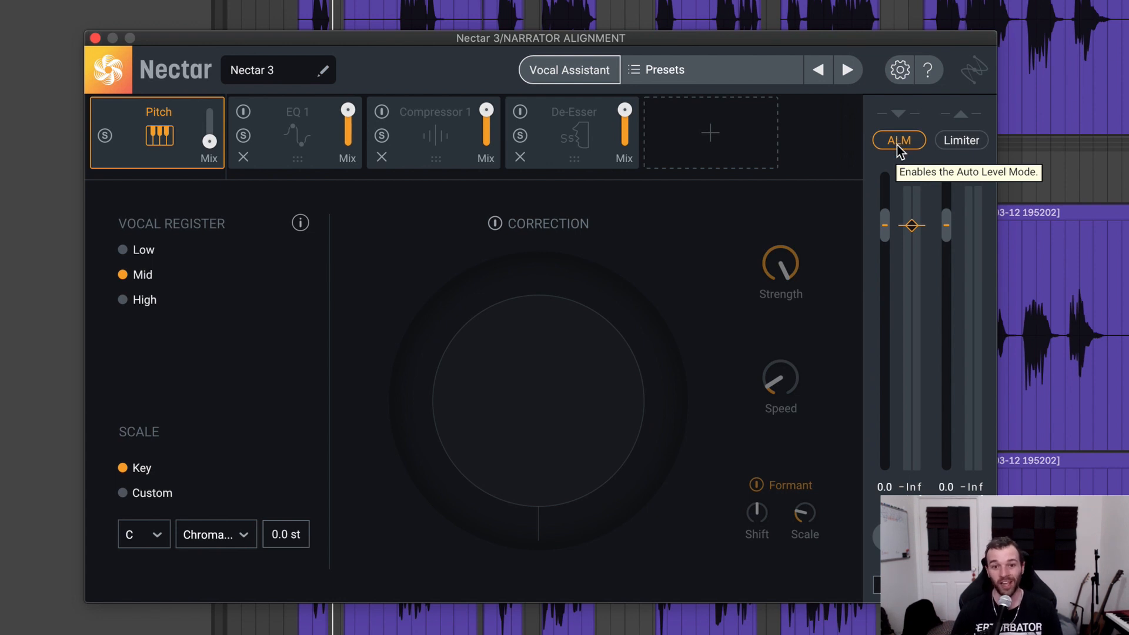
mouse_move(896, 244)
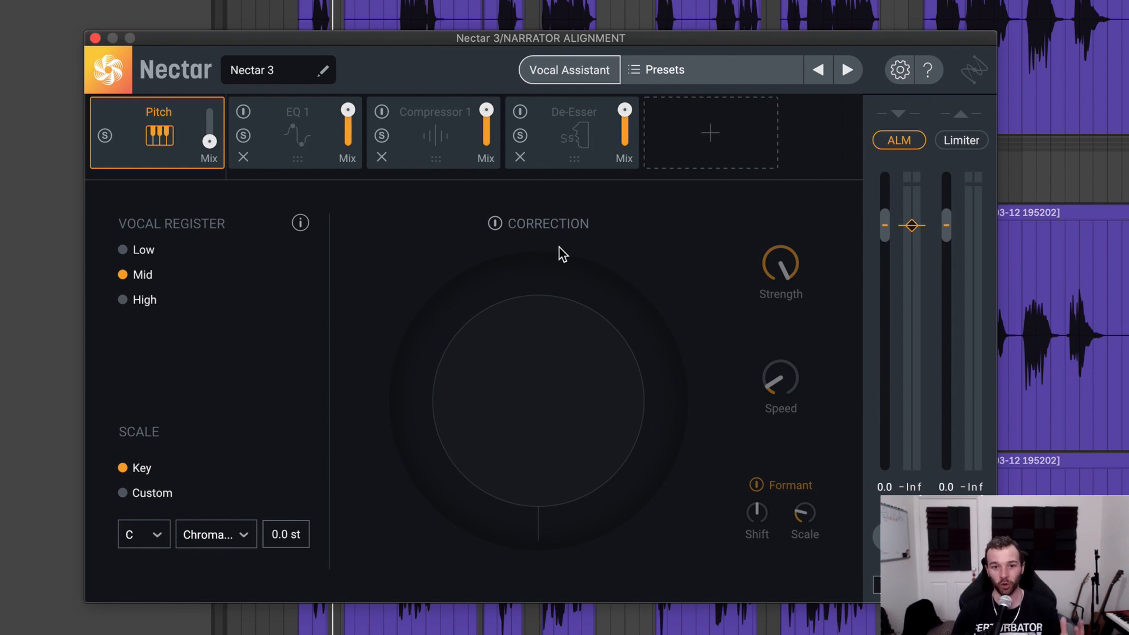
left_click(96, 38)
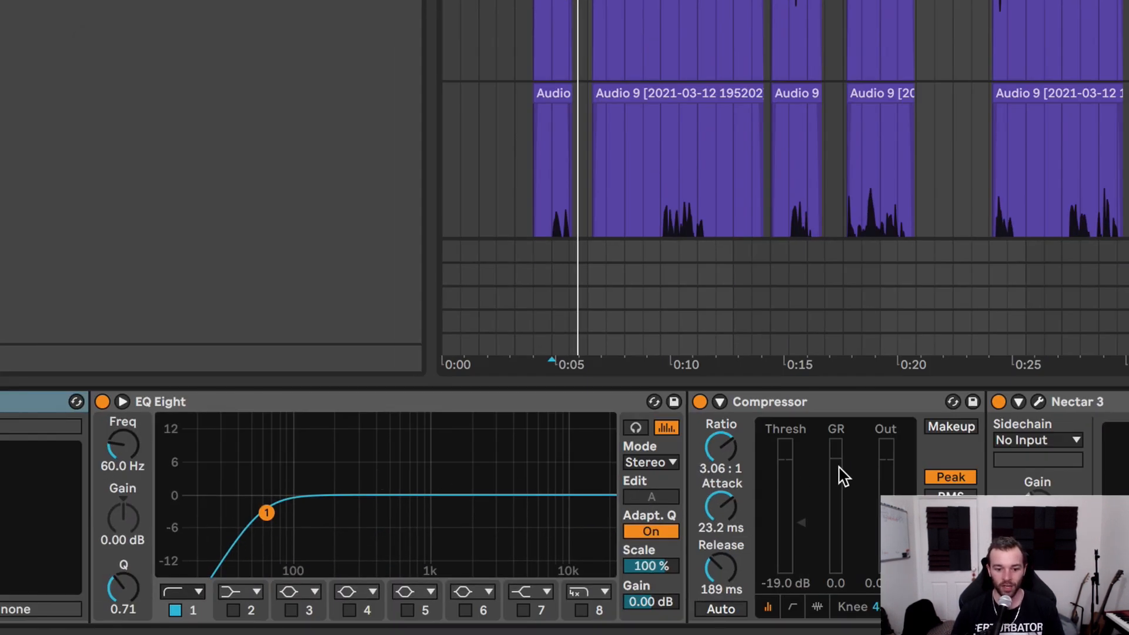
Play the second clip's phrase while watching the Compressor's gain reduction in the rack.
scroll(838, 467, "right", 2)
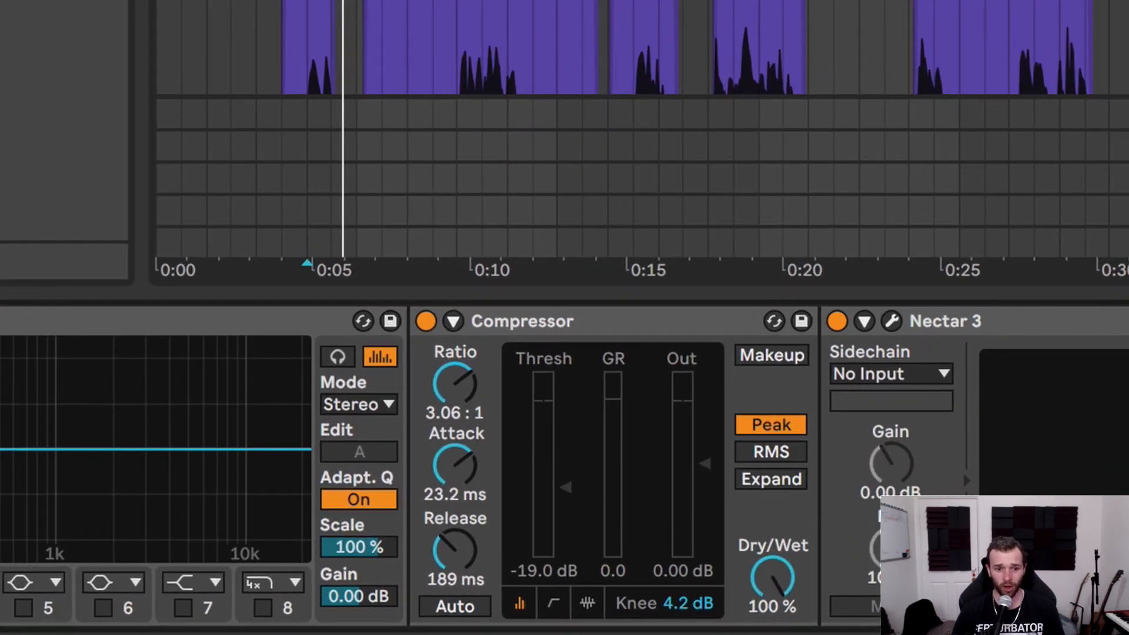
left_click(457, 6)
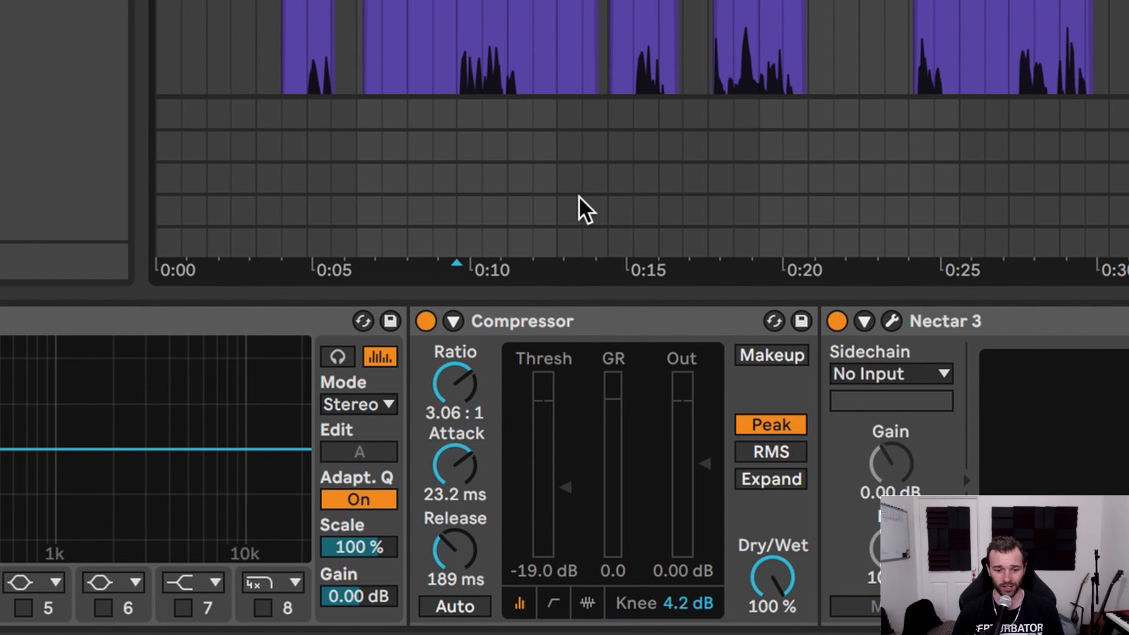
key("space")
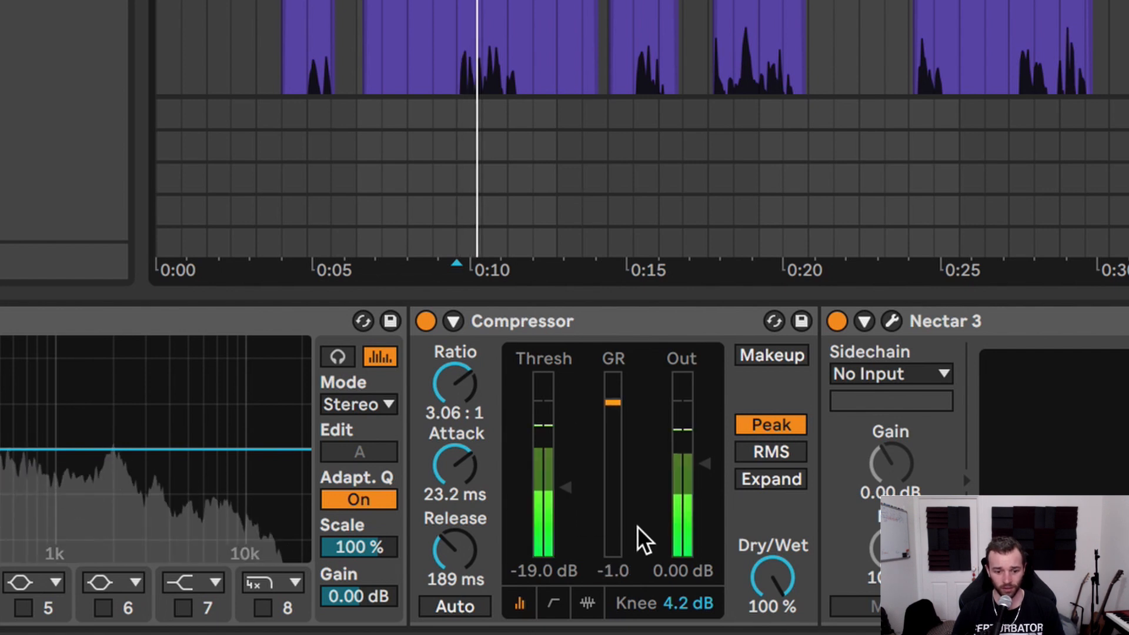
key("space")
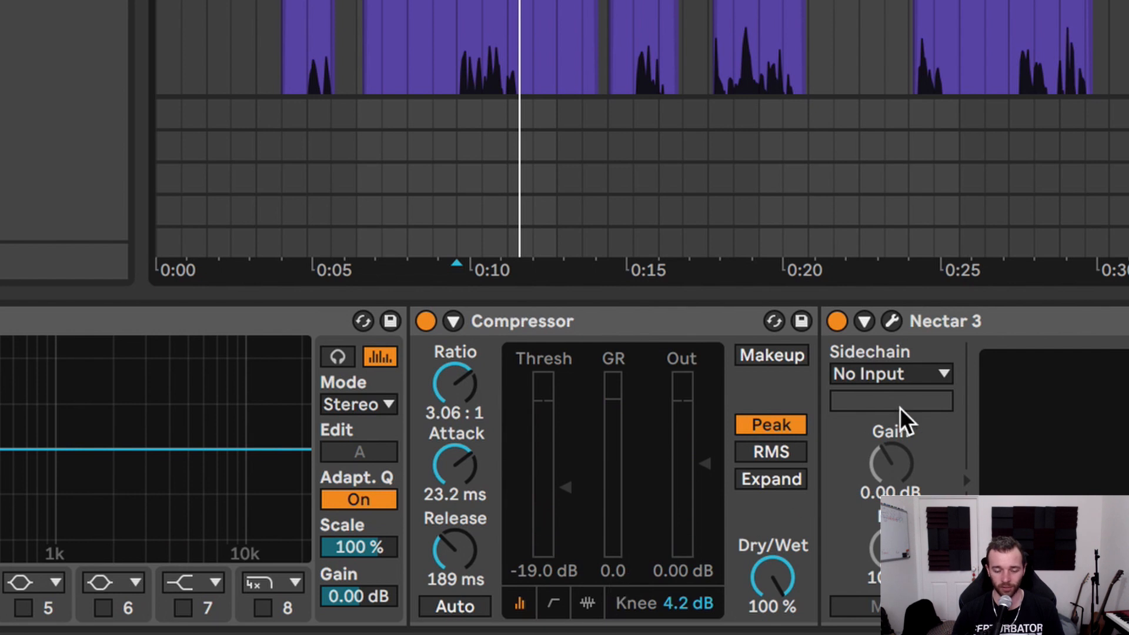
Open the Nectar 3 device after the Compressor, inspect its De-Esser settings, and close the plug-in window.
left_click(899, 327)
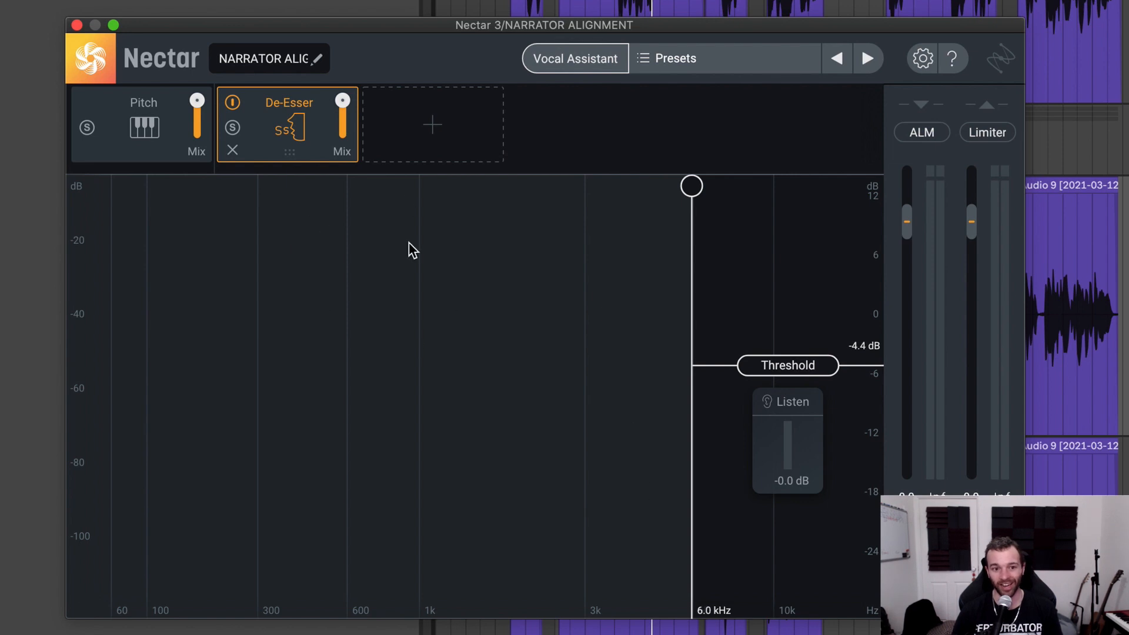
left_click(77, 25)
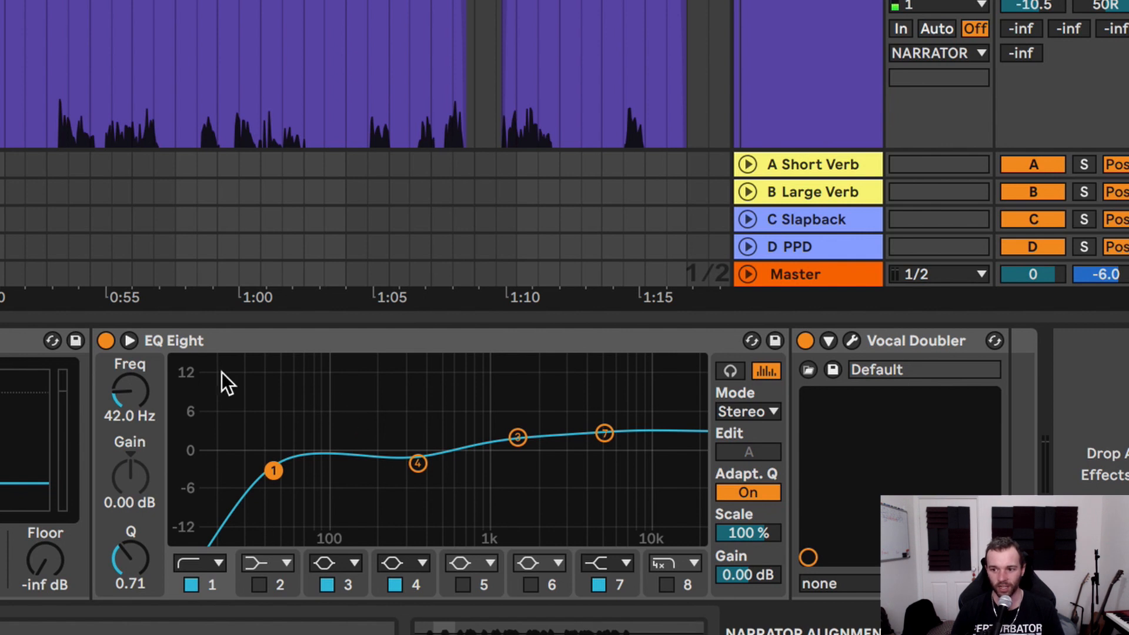
Play the narration with the EQ Eight before the Vocal Doubler bypassed for comparison, stop playback, and re-enable the EQ.
key("space")
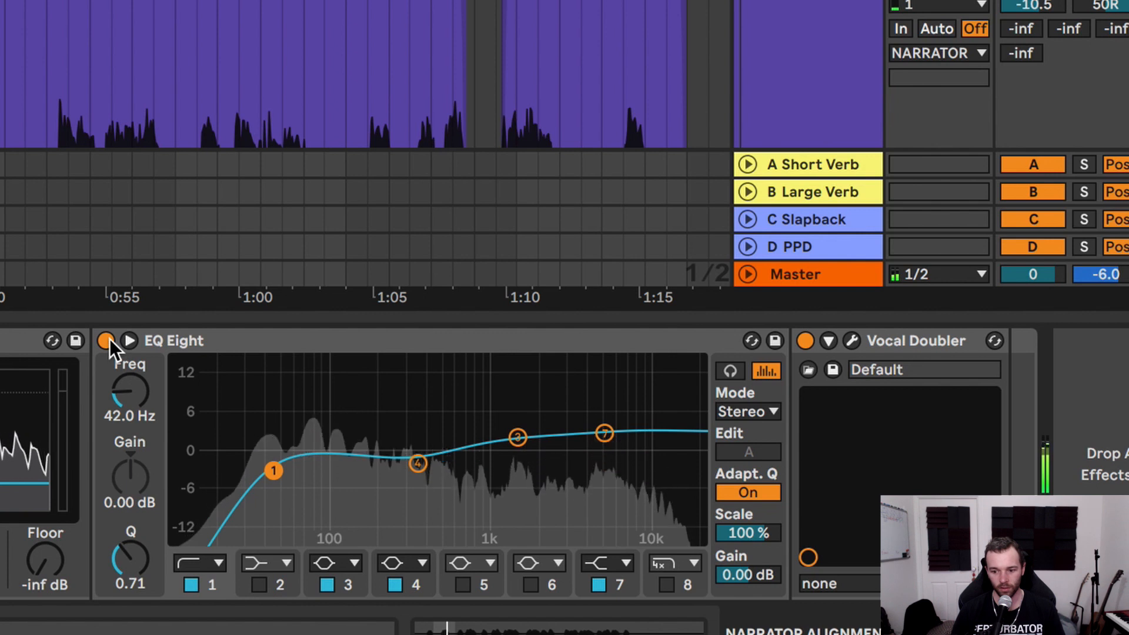
left_click(107, 340)
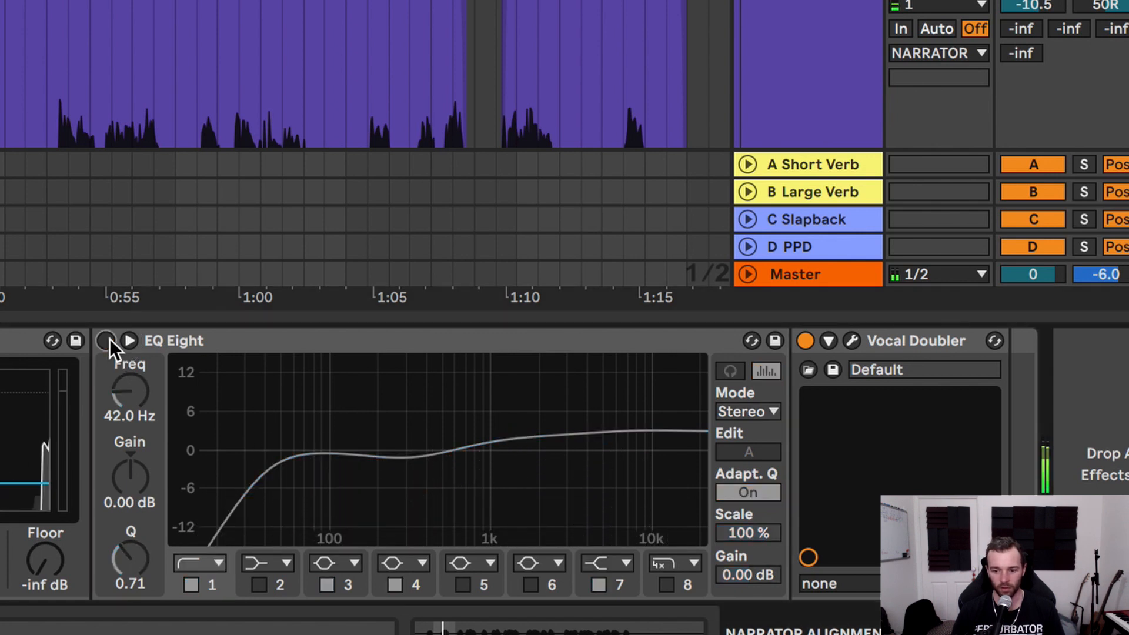
key("space")
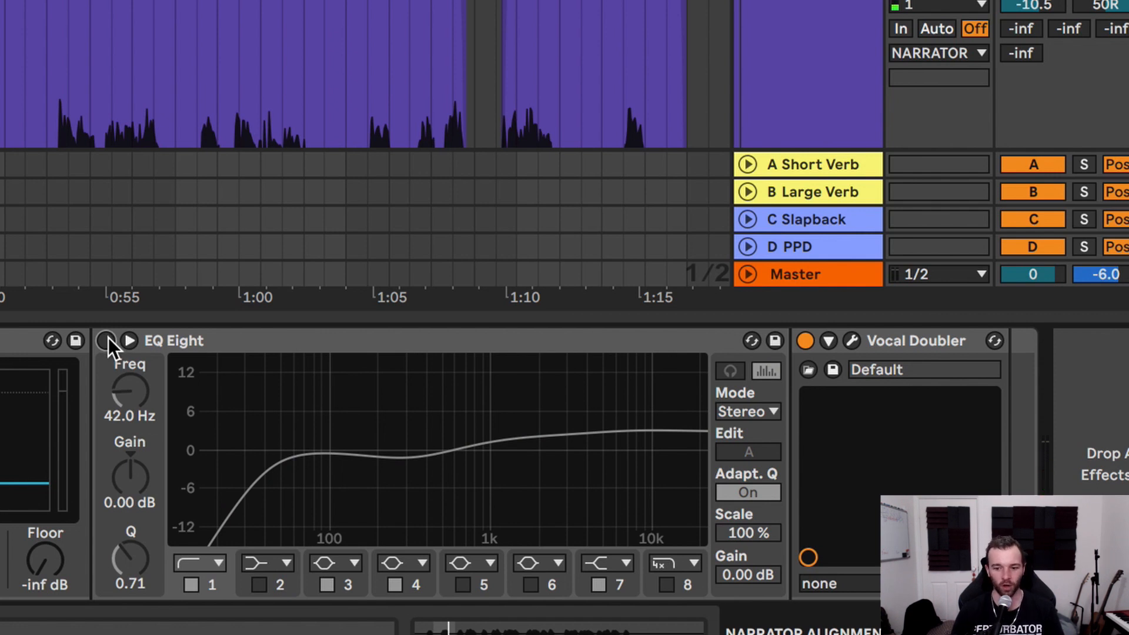
left_click(107, 339)
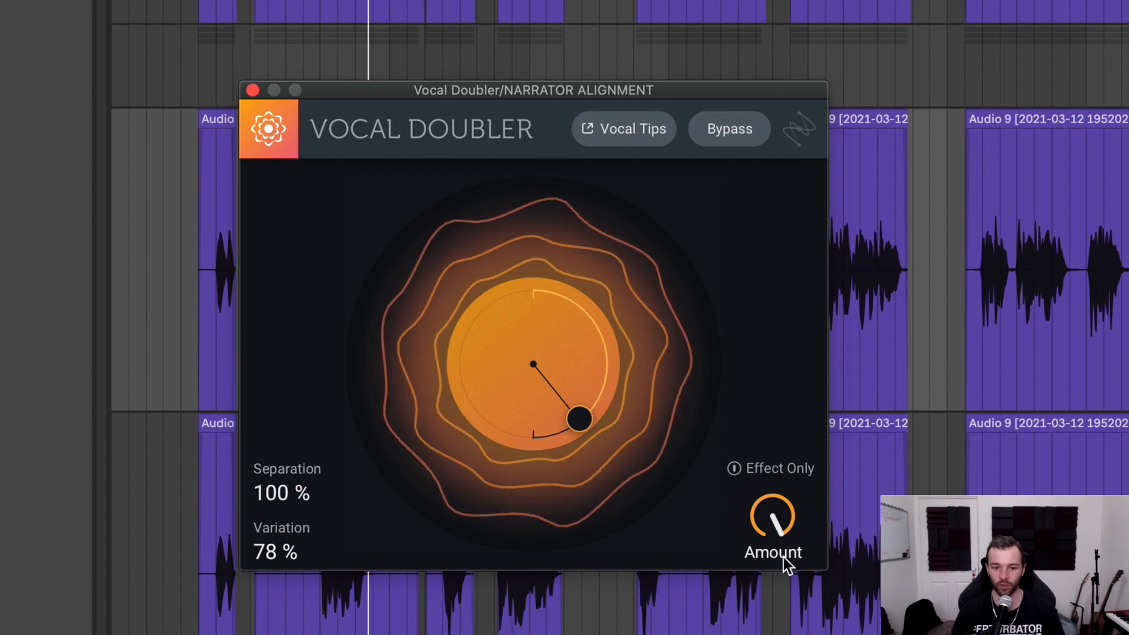
Examine the Vocal Doubler's Separation, Variation and Amount settings, and close its plug-in window.
mouse_move(788, 518)
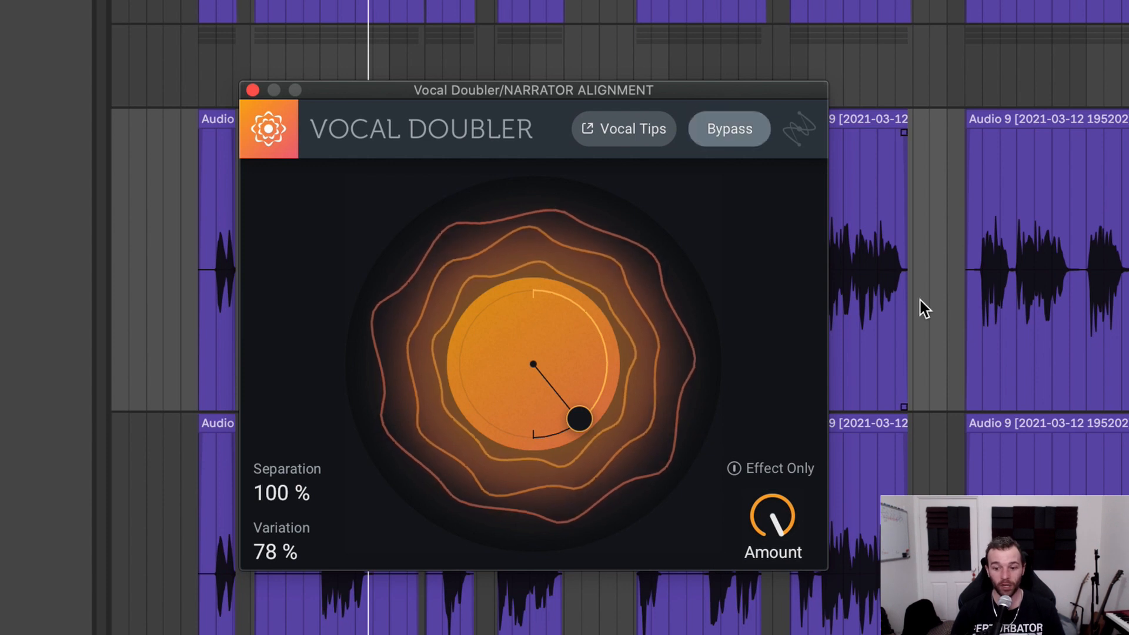
left_click(506, 3)
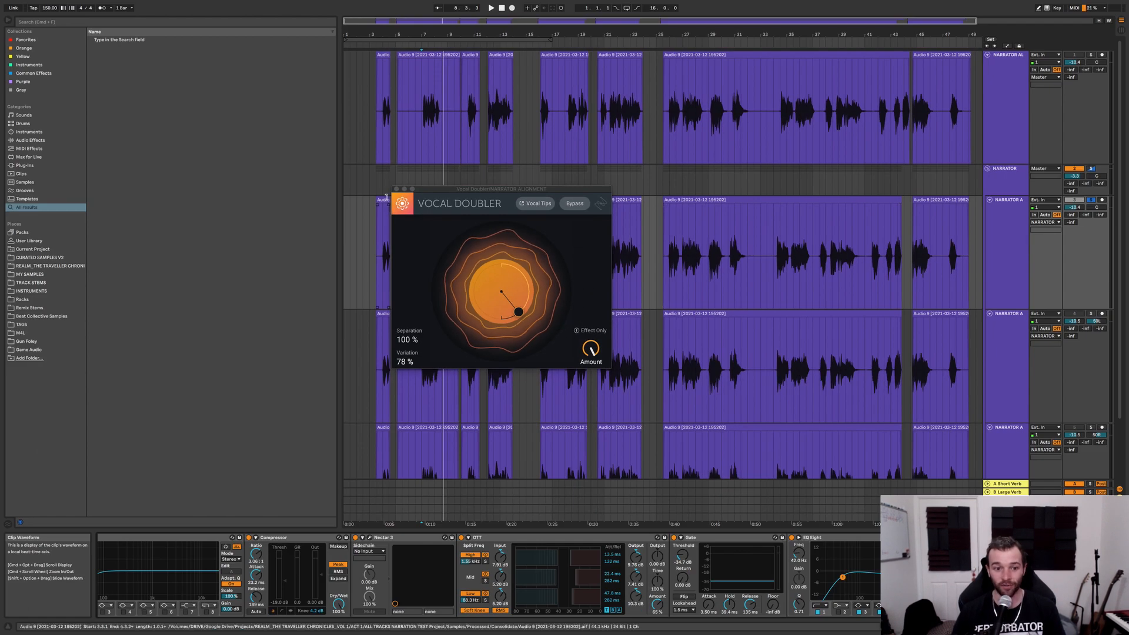
left_click(396, 191)
Select the clips across each of the three duplicated narrator layers in turn to point out the stacked copies.
left_click_drag(378, 253, 966, 248)
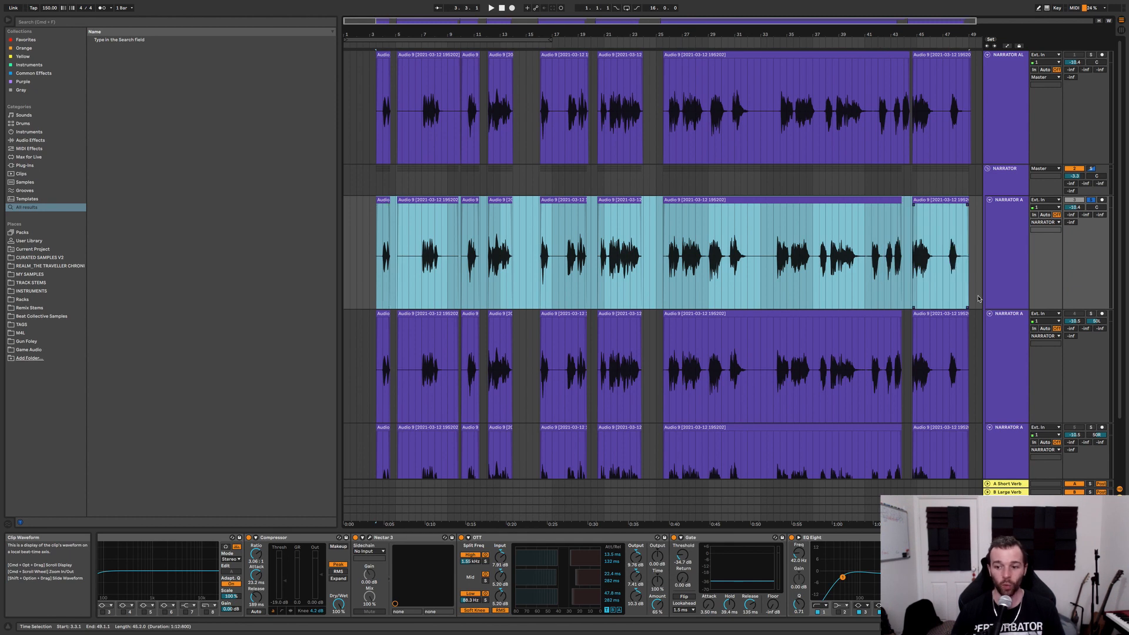
scroll(970, 294, "down", 2)
left_click_drag(977, 320, 401, 318)
left_click_drag(379, 435, 980, 450)
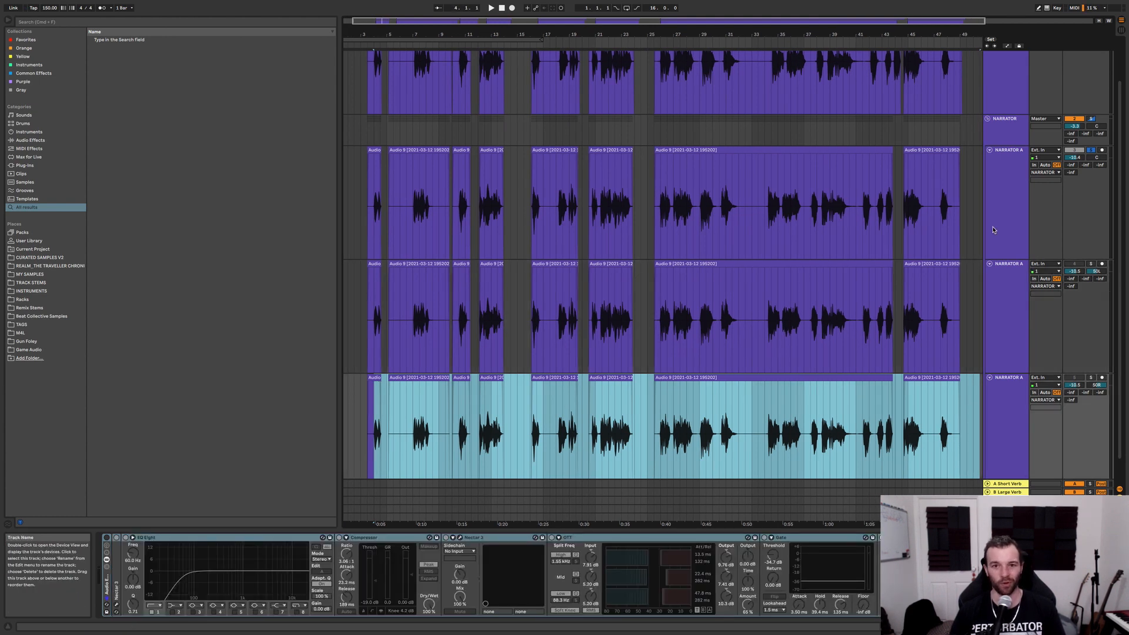
Show the device chains of the first and second narrator layer tracks.
left_click(992, 230)
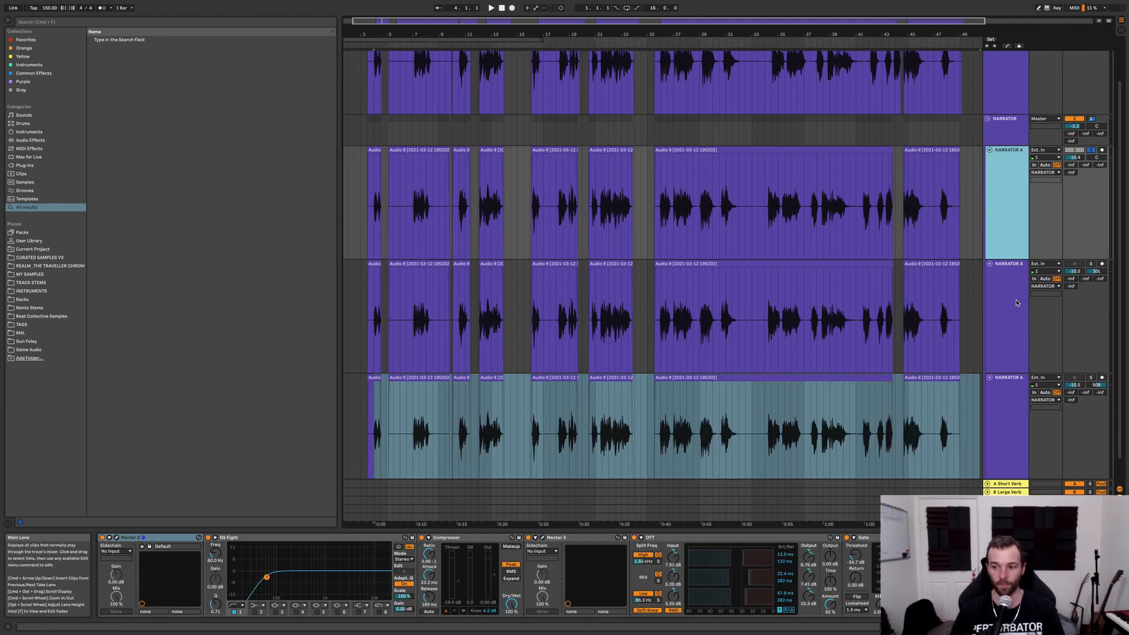
left_click(1003, 315)
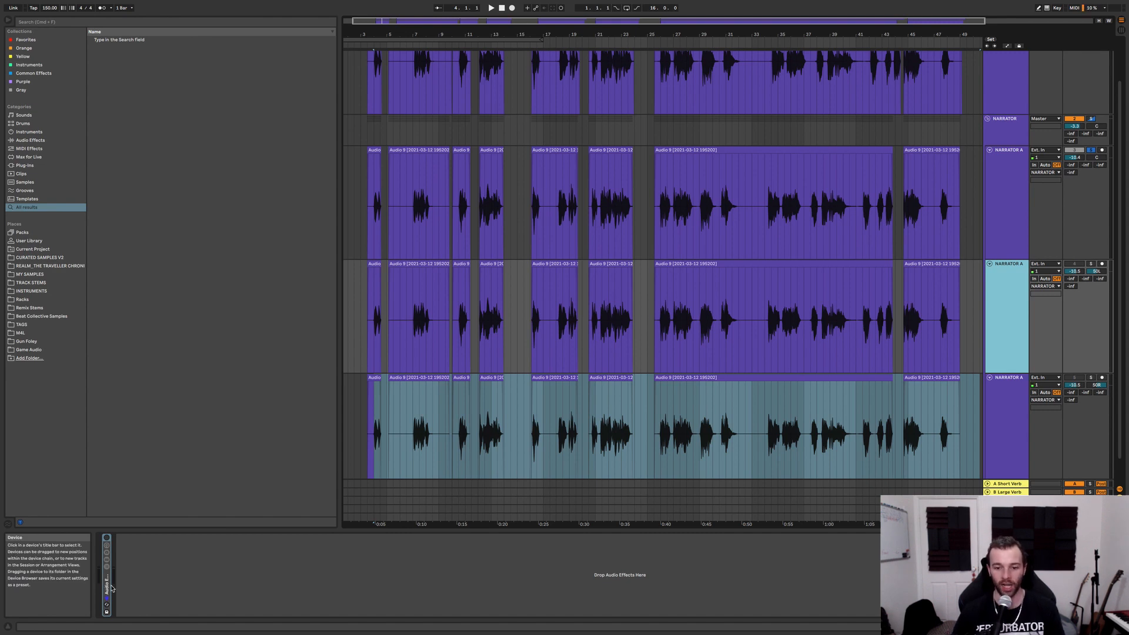
left_click(1009, 330)
Unfold the Audio Effect Rack on the narrator layer tracks and enable it on the second and third layers.
left_click_drag(361, 325, 990, 326)
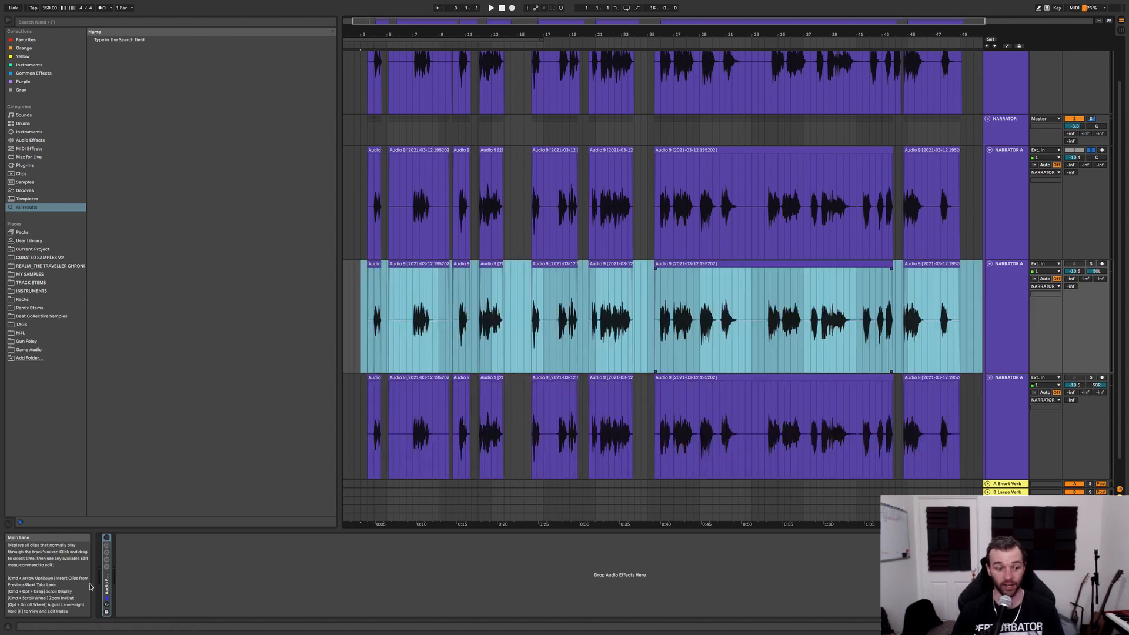
double_click(103, 596)
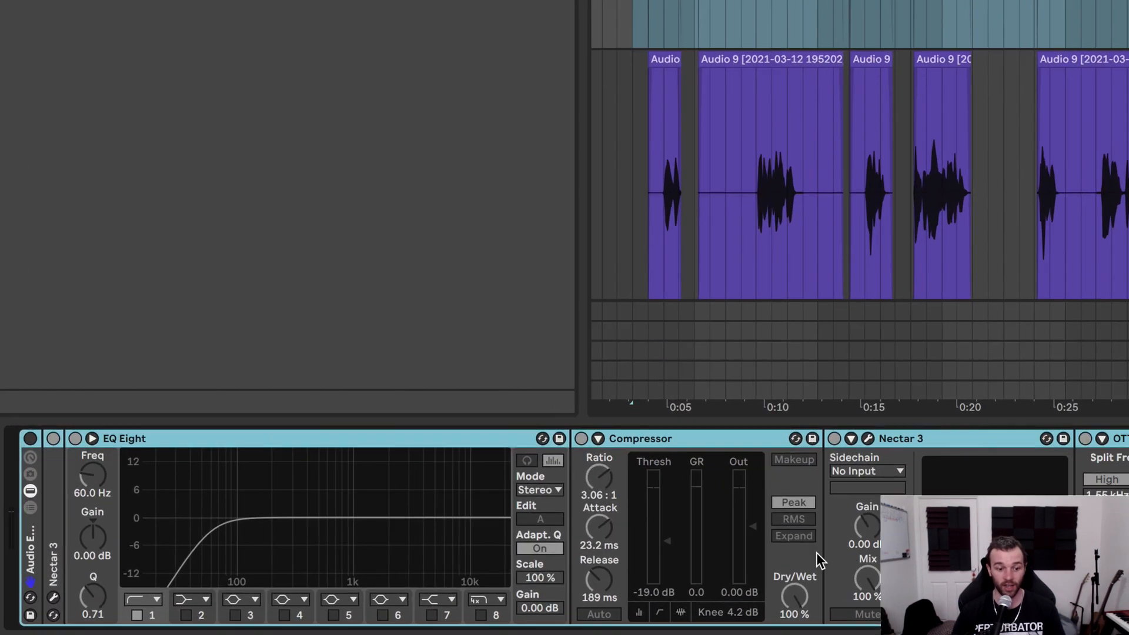
scroll(565, 529, "left", 4)
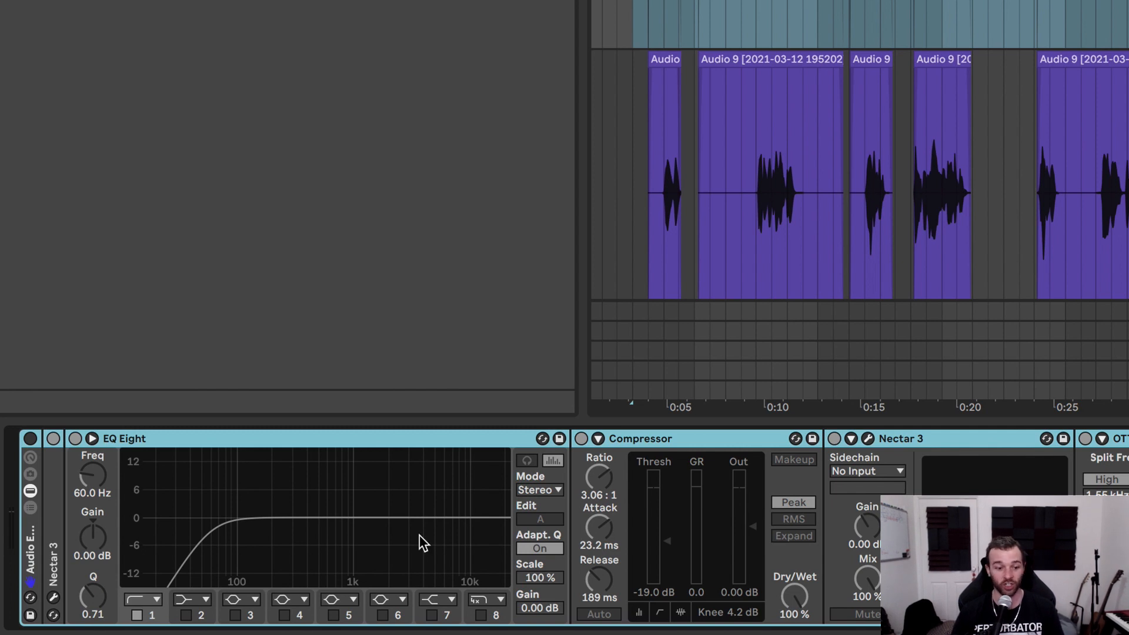
left_click(30, 440)
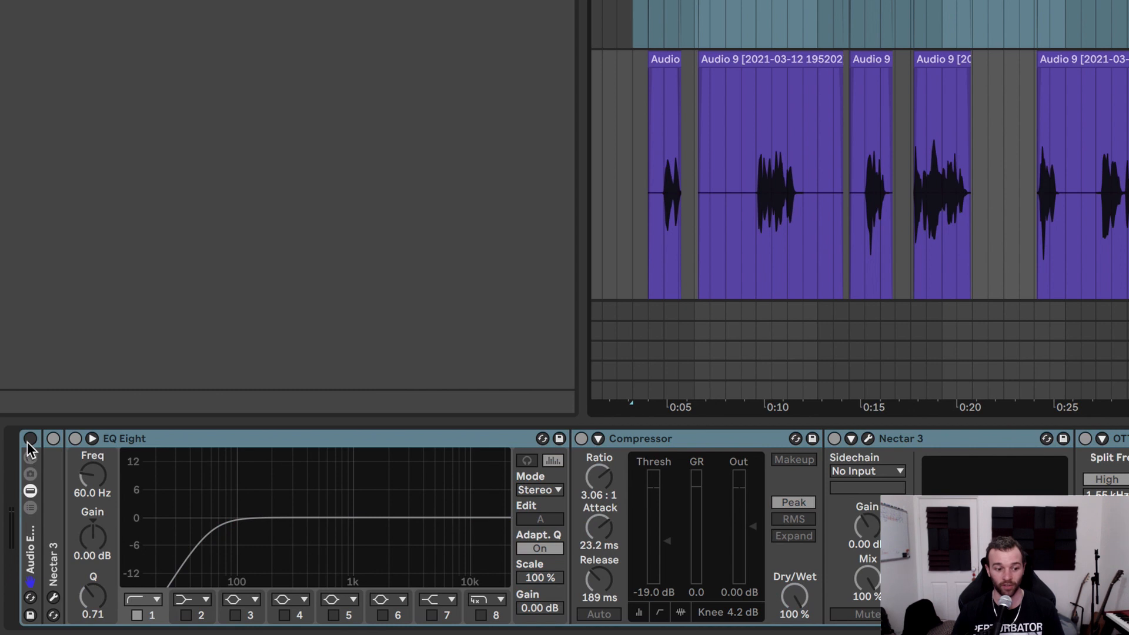
left_click(30, 440)
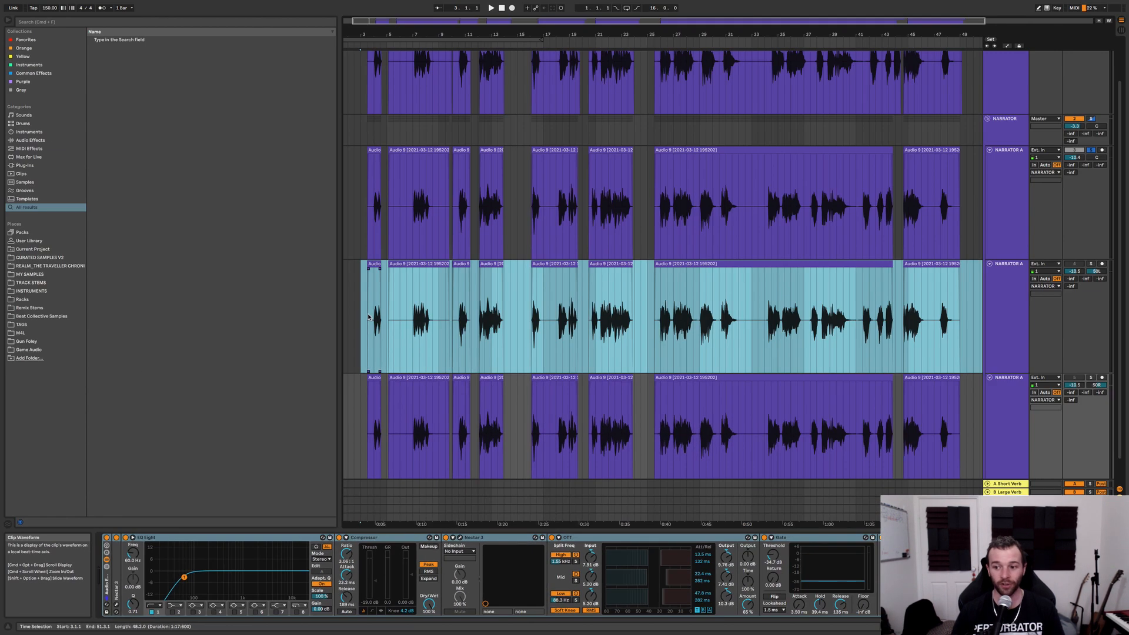
Open the second layer's clips together, examine their Warp, Formants, Envelope and Pitch settings, and start playback.
left_click_drag(368, 318, 937, 337)
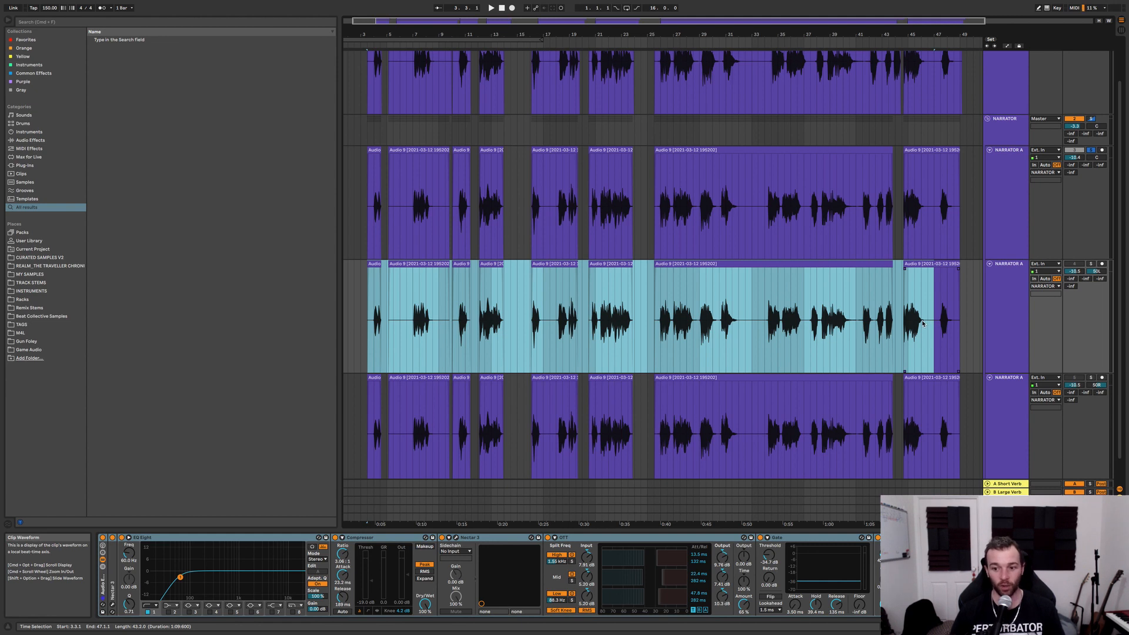
double_click(922, 323)
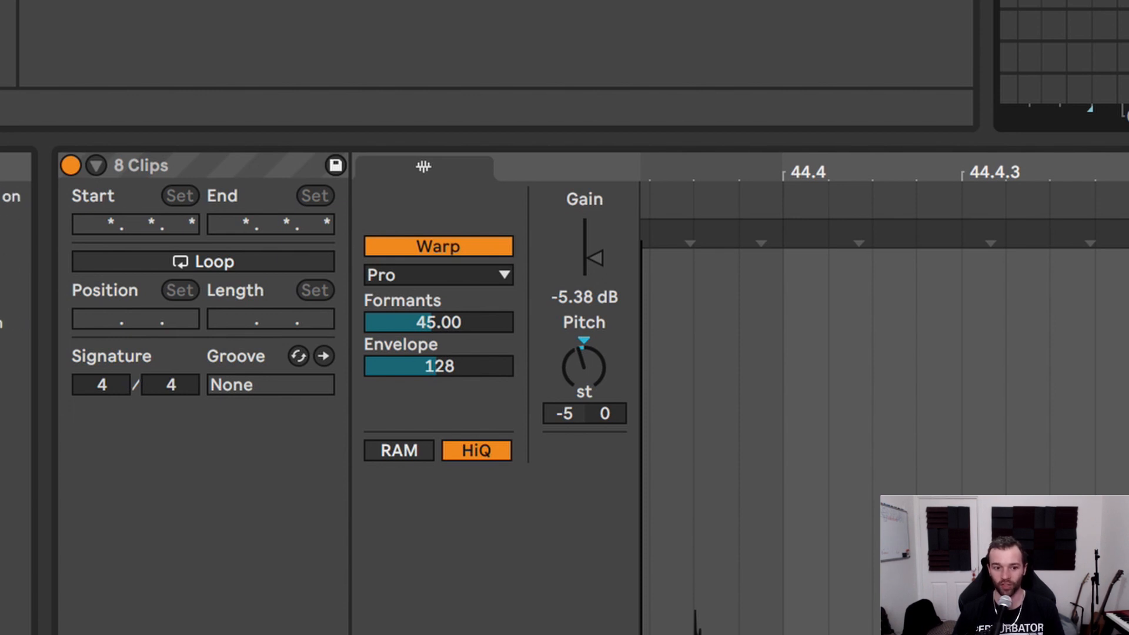
key("space")
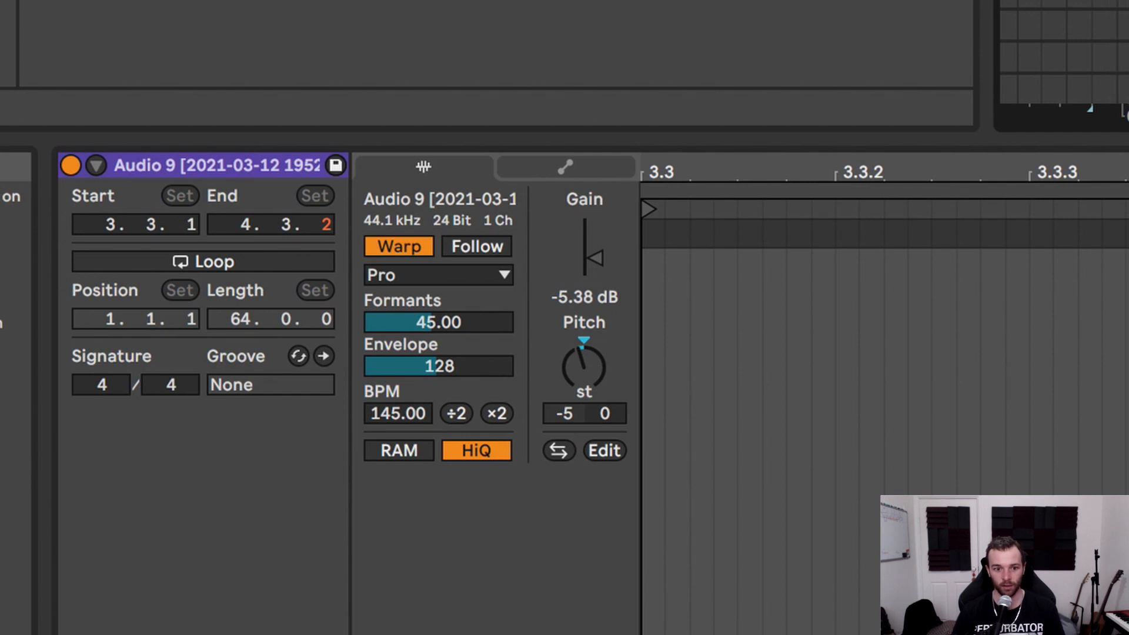
left_click(1124, 111)
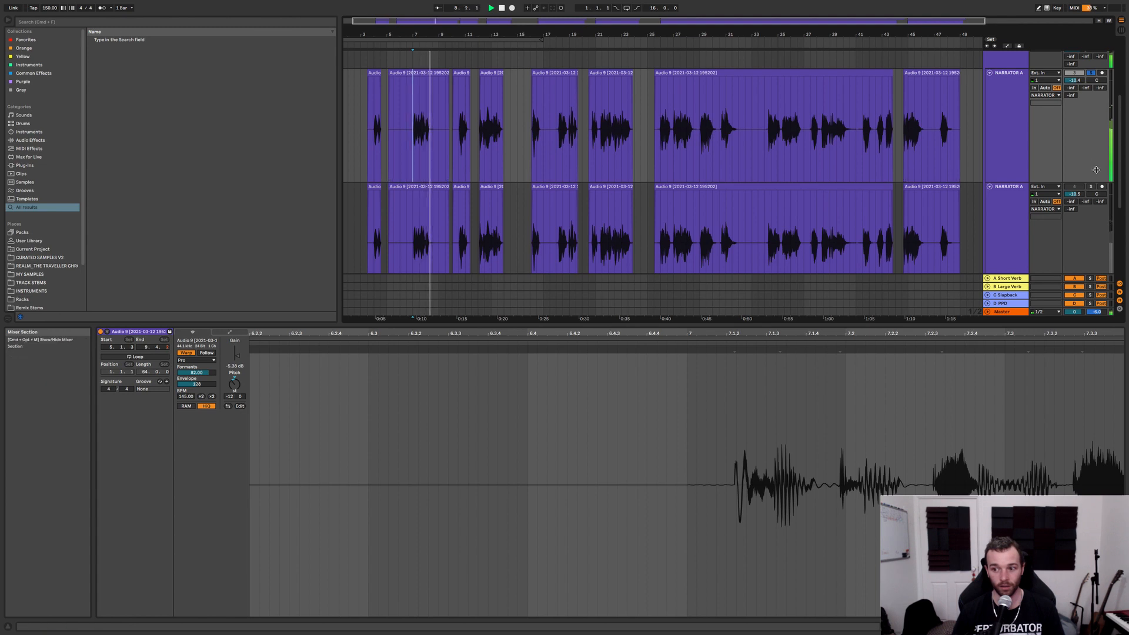
Solo the second narrator layer for playback and show the settings of its second clip.
left_click(1091, 187)
key("space")
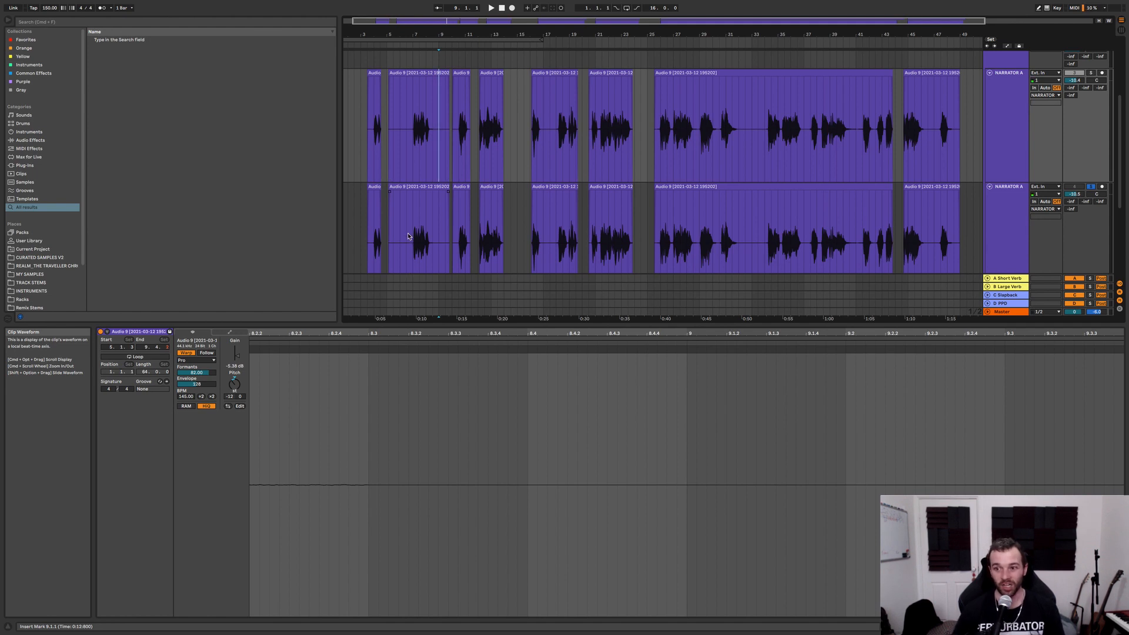
left_click(408, 237)
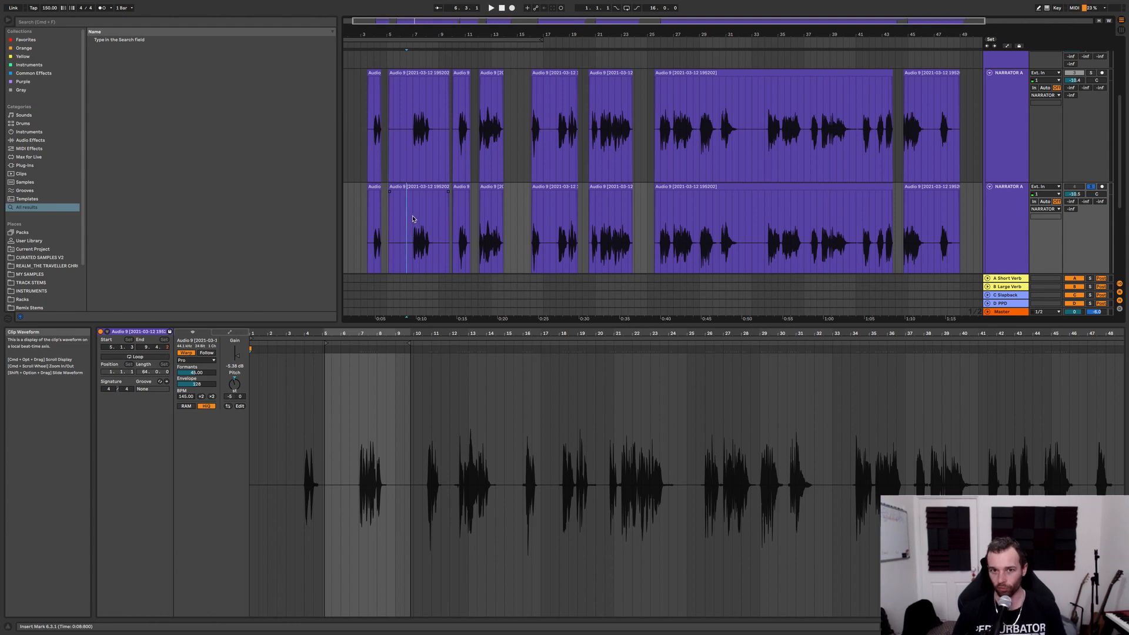
Solo the third narrator layer and set the playback start within its second clip.
scroll(414, 218, "down", 2)
scroll(415, 217, "down", 1)
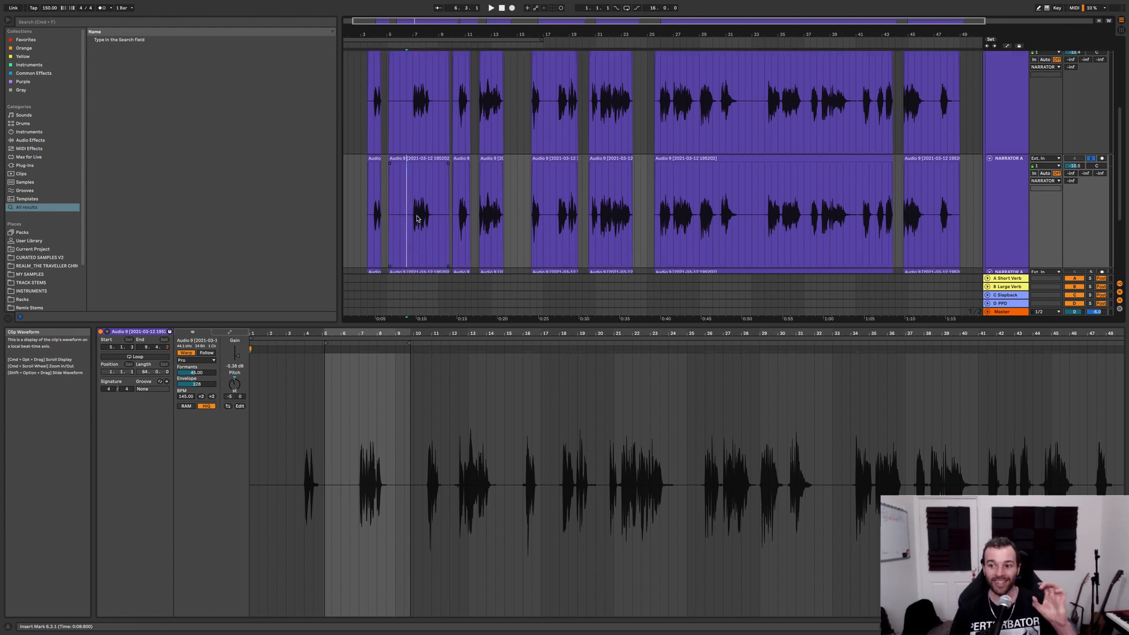
left_click_drag(1097, 165, 1097, 170)
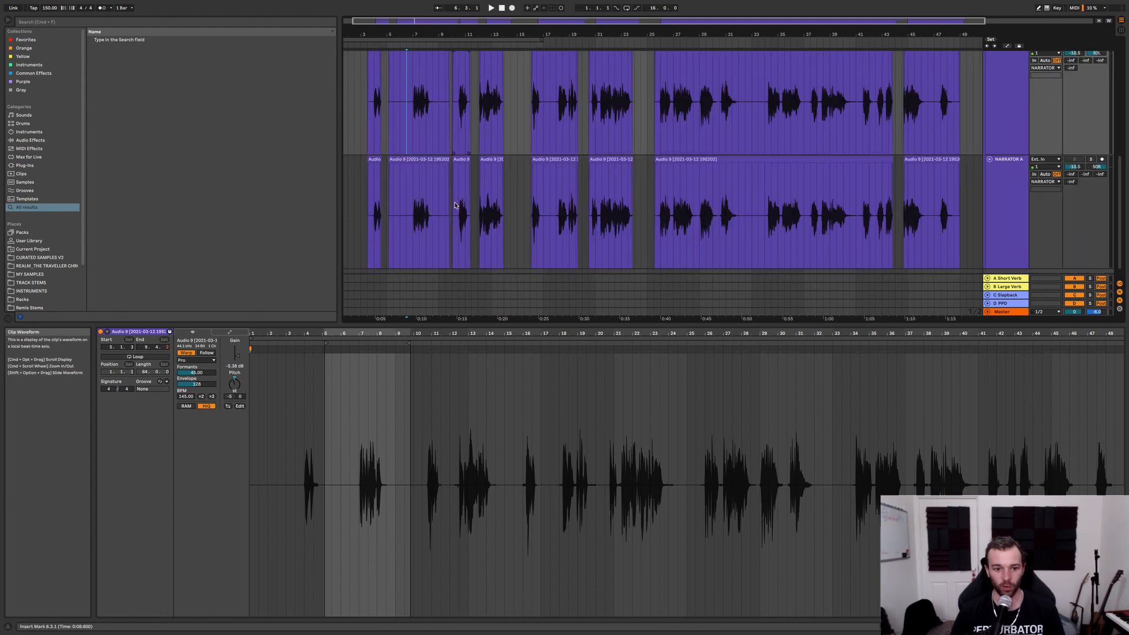
left_click(416, 222)
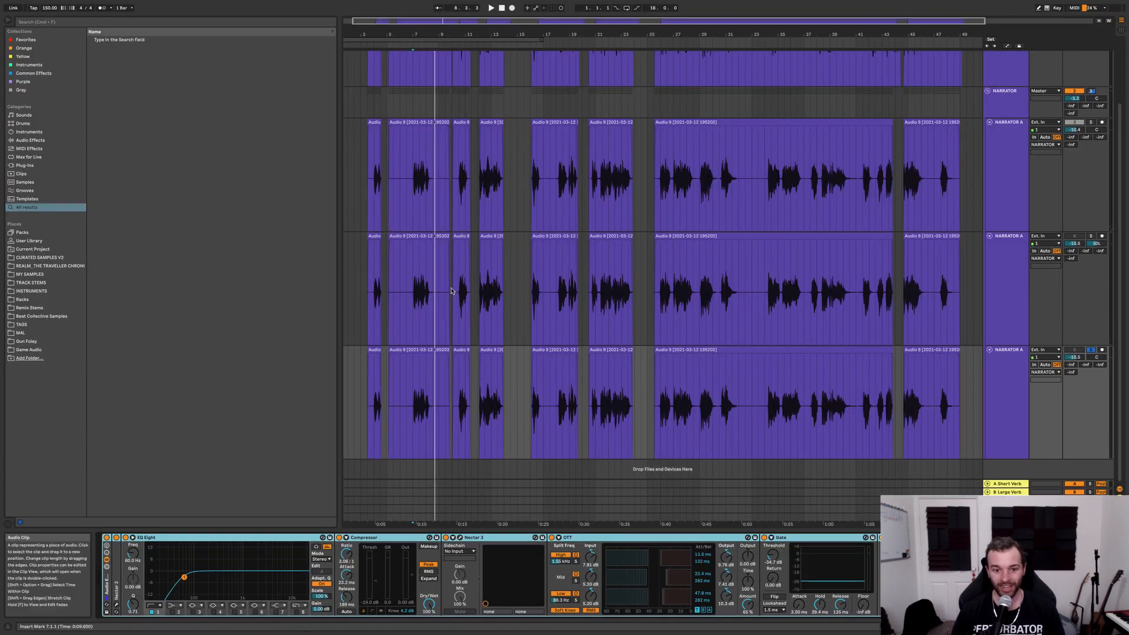
Compare the Pitch and Formants settings of the second clip on the third and second narrator layers.
double_click(428, 367)
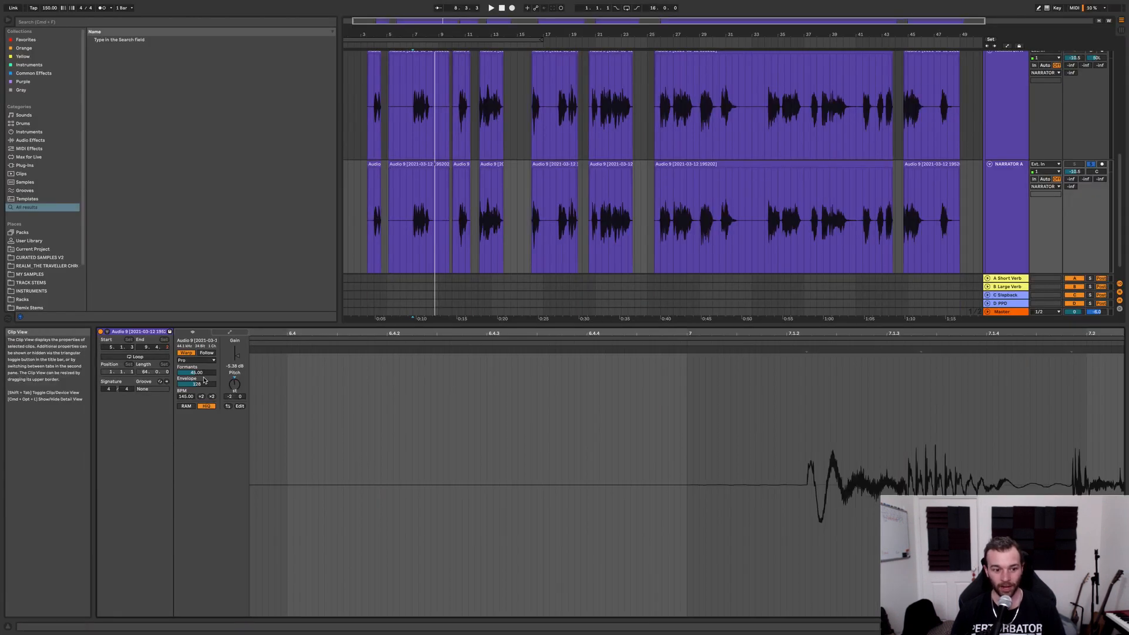
left_click(419, 229)
scroll(419, 233, "up", 2)
scroll(417, 238, "down", 5)
left_click(411, 250)
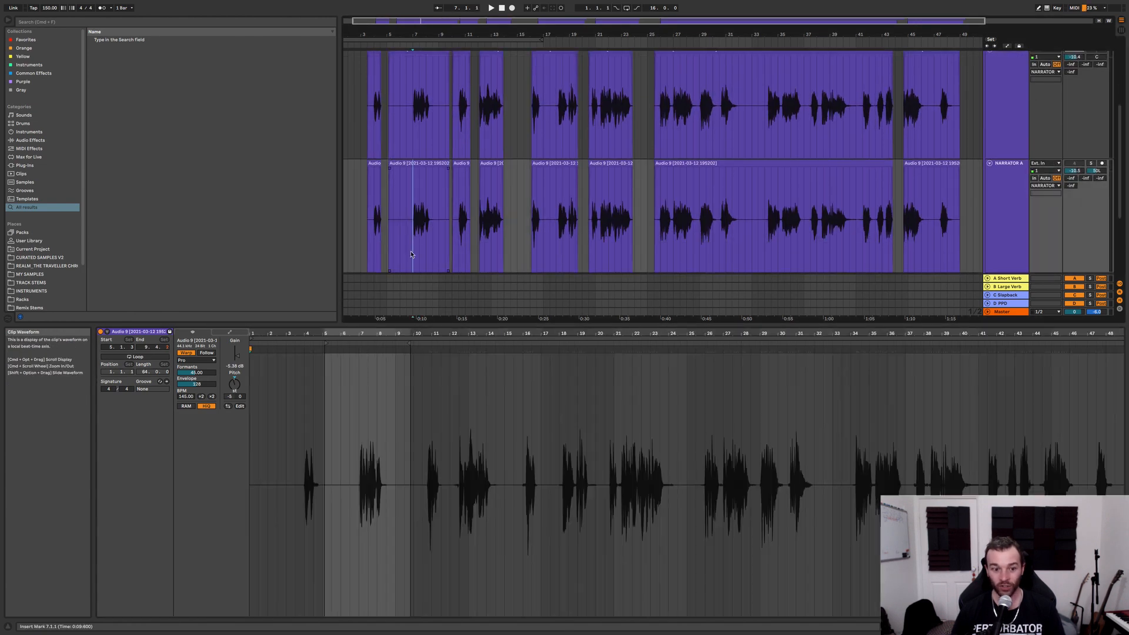
Solo and play the original narrator track's second phrase, and the same phrase on the first pitched layer.
scroll(424, 261, "up", 5)
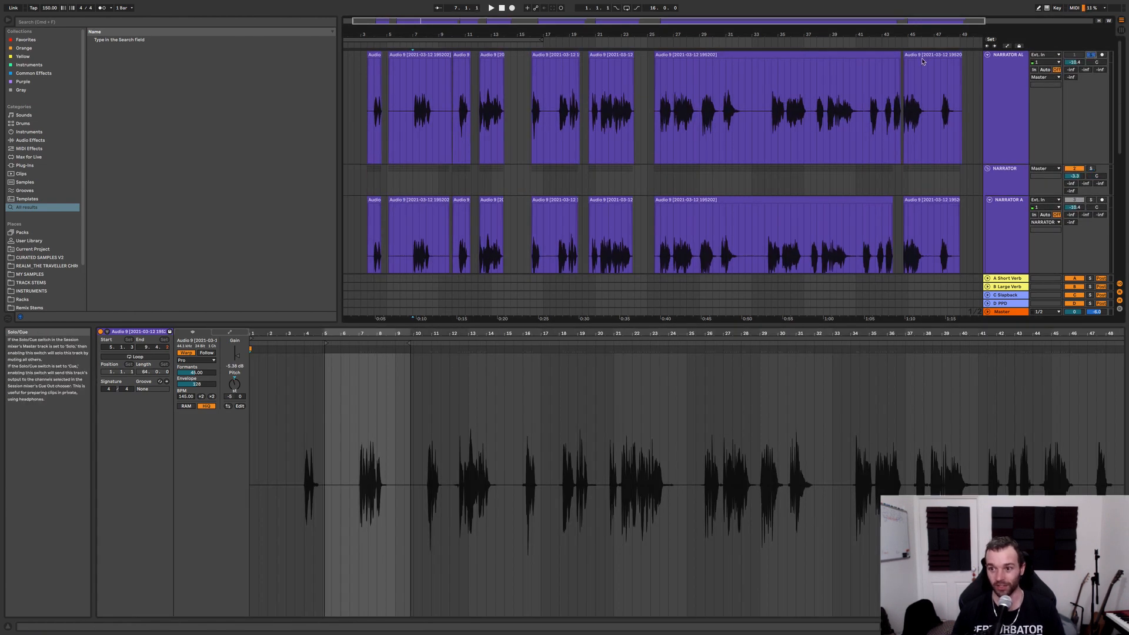
left_click(416, 115)
key("space")
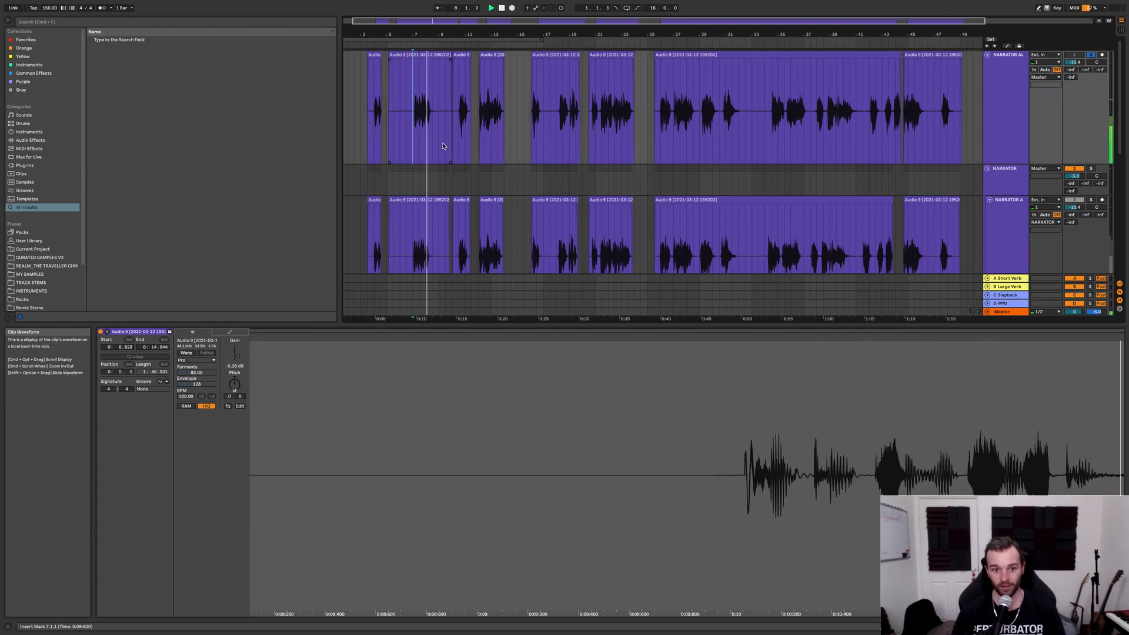
scroll(1095, 164, "down", 2)
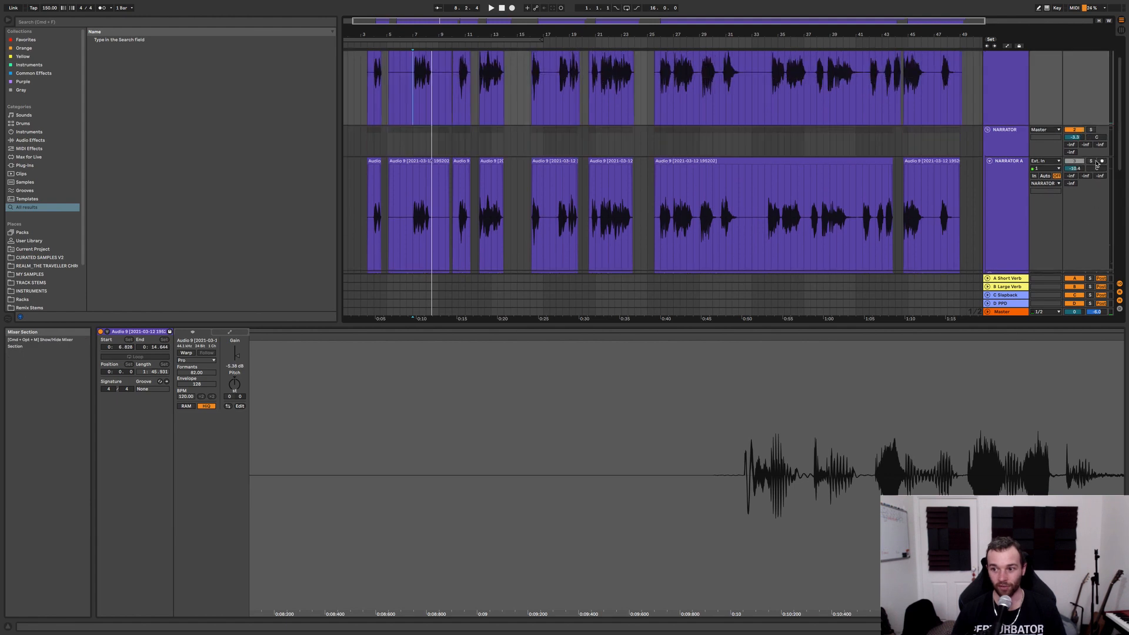
left_click(1091, 161)
key("space")
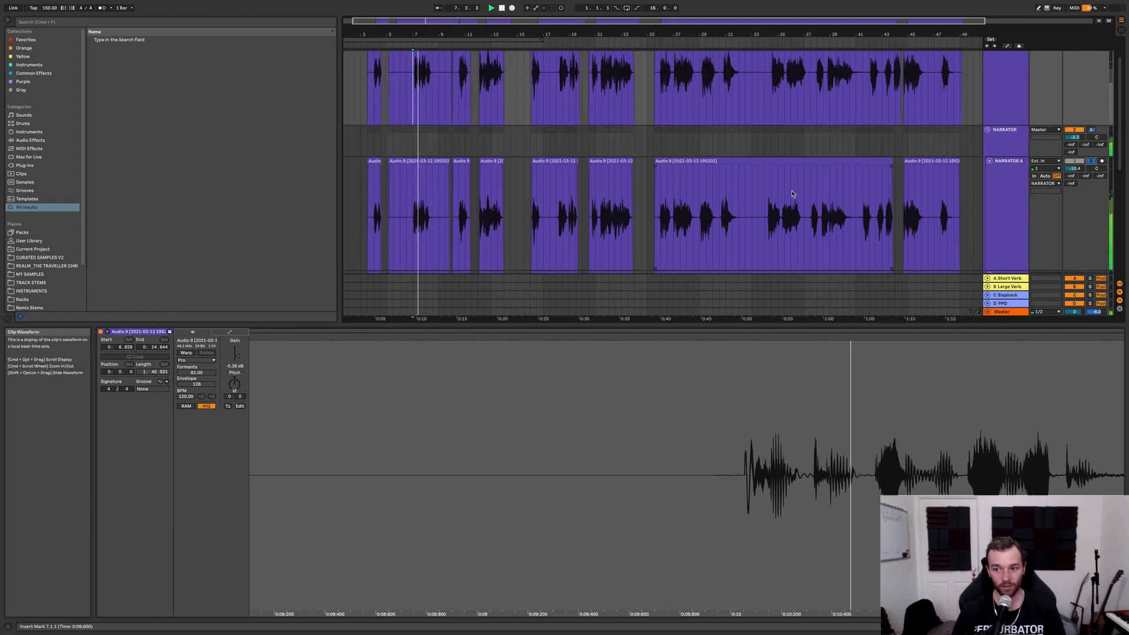
Solo and play the same phrase on the second narrator layer, and on the third layer for comparison.
scroll(793, 194, "down", 10)
scroll(1076, 144, "up", 1)
double_click(1096, 66)
left_click(1092, 59)
key("space")
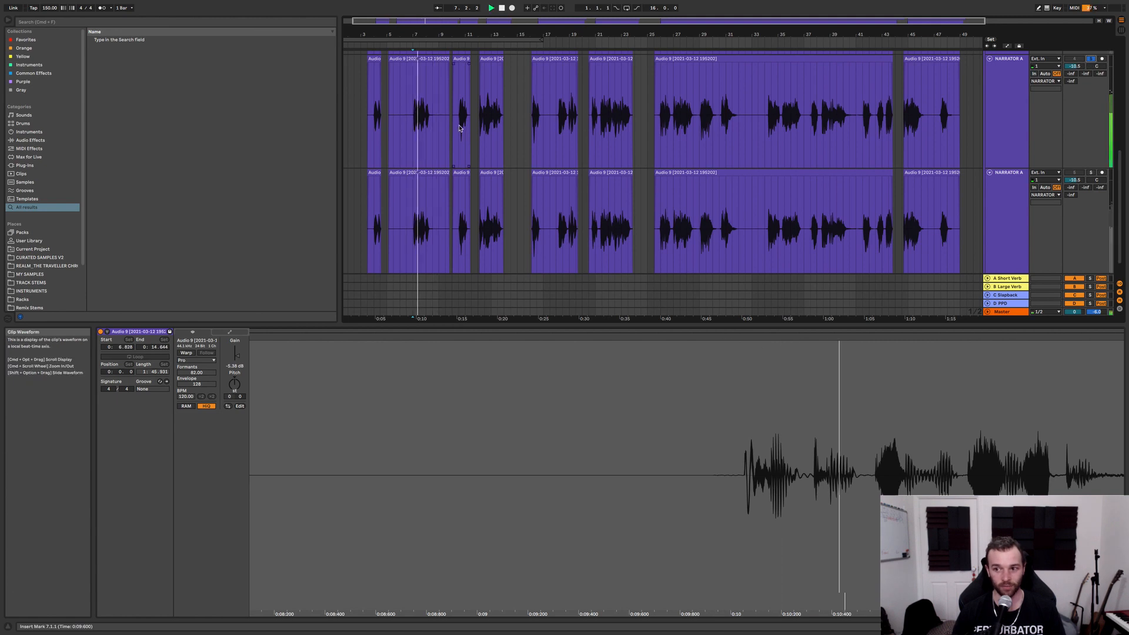
left_click(1091, 175)
key("space")
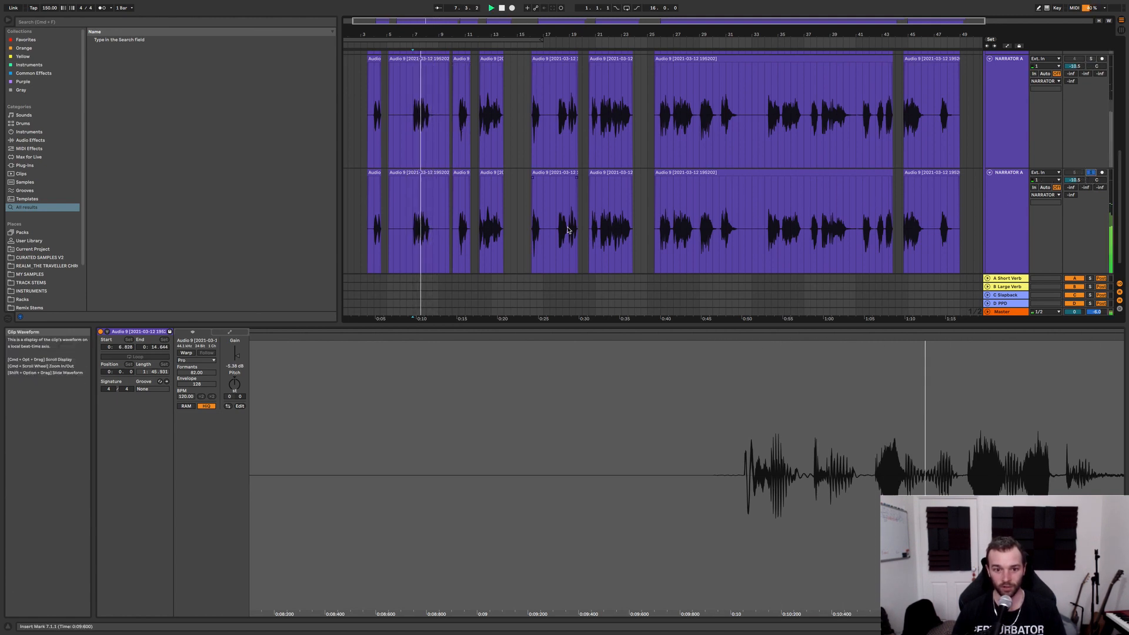
scroll(568, 230, "up", 3)
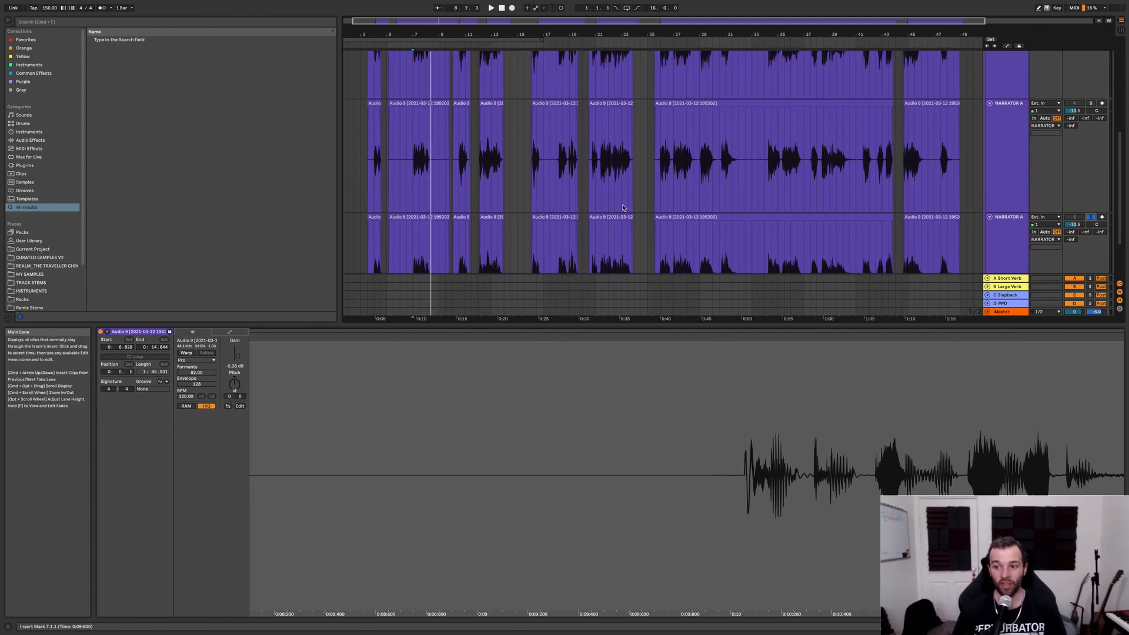
Pan the second narrator layer to 50L and the third narrator layer to 50R.
scroll(624, 208, "up", 5)
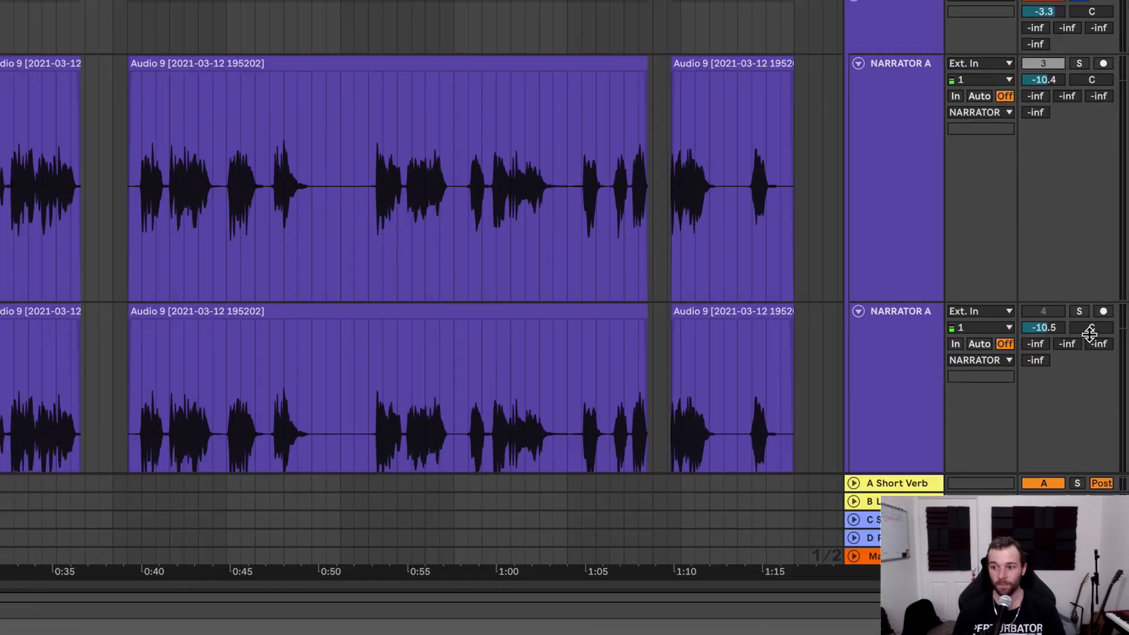
left_click_drag(1096, 207, 1097, 209)
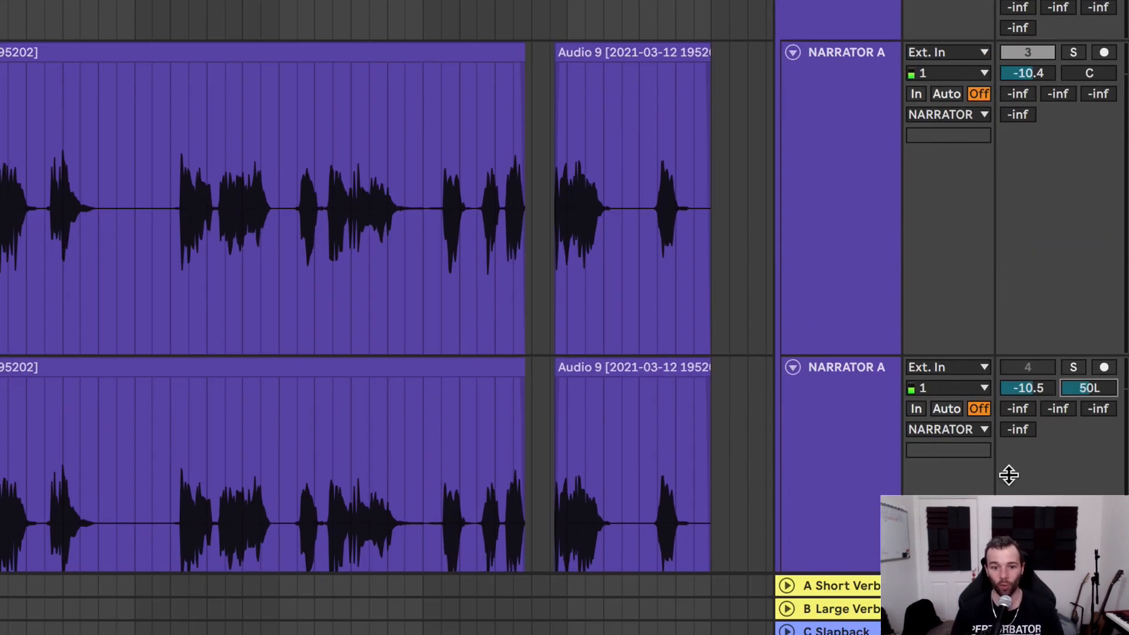
scroll(985, 438, "down", 20)
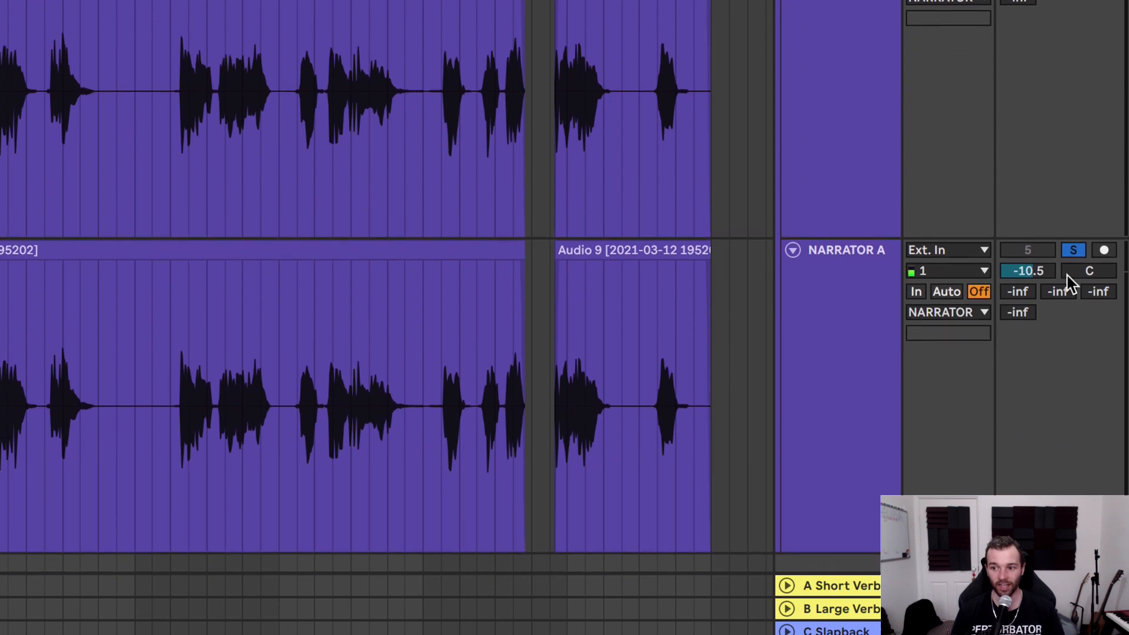
scroll(1069, 204, "up", 15)
scroll(1069, 204, "down", 15)
left_click_drag(1095, 239, 1094, 223)
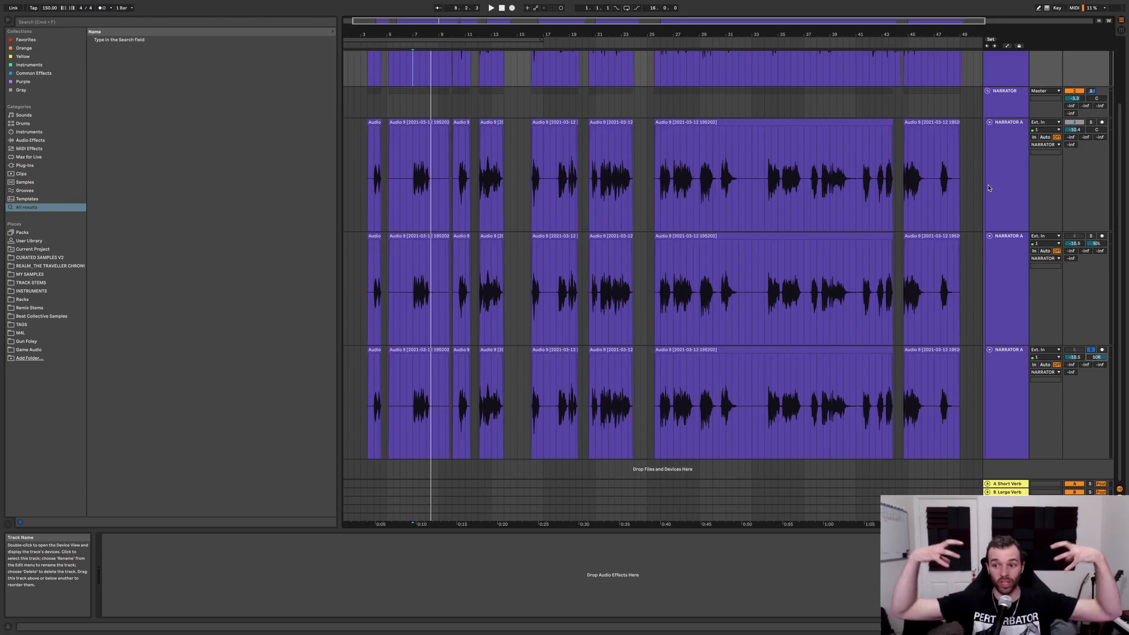
Solo the NARRATOR group and play all three layers together from the start of the second phrase.
left_click(1014, 238)
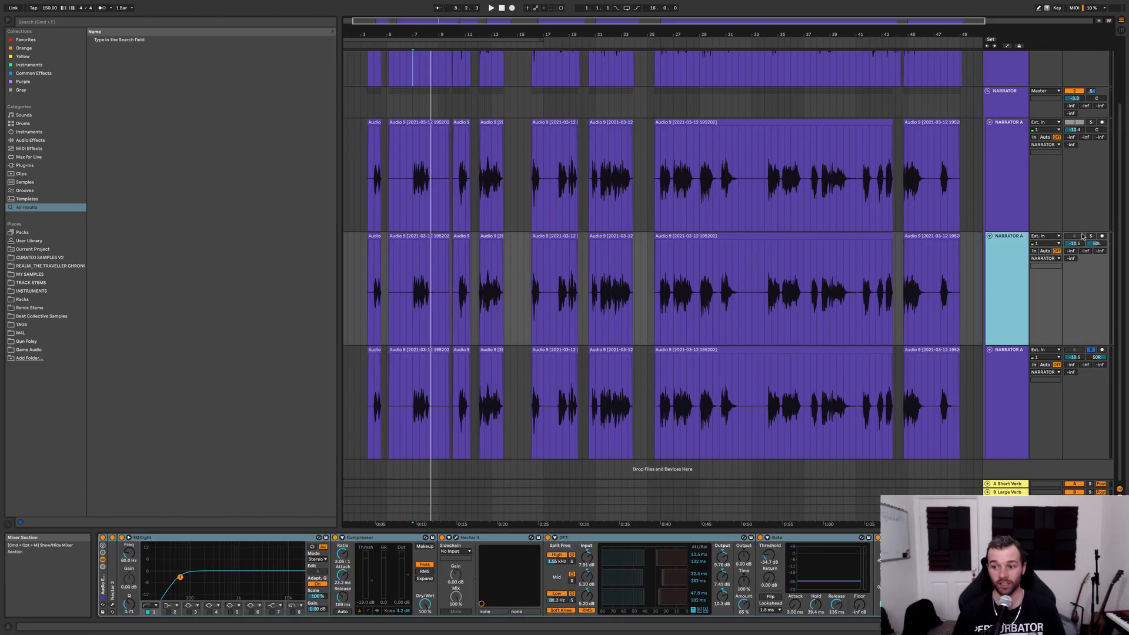
left_click(1091, 91)
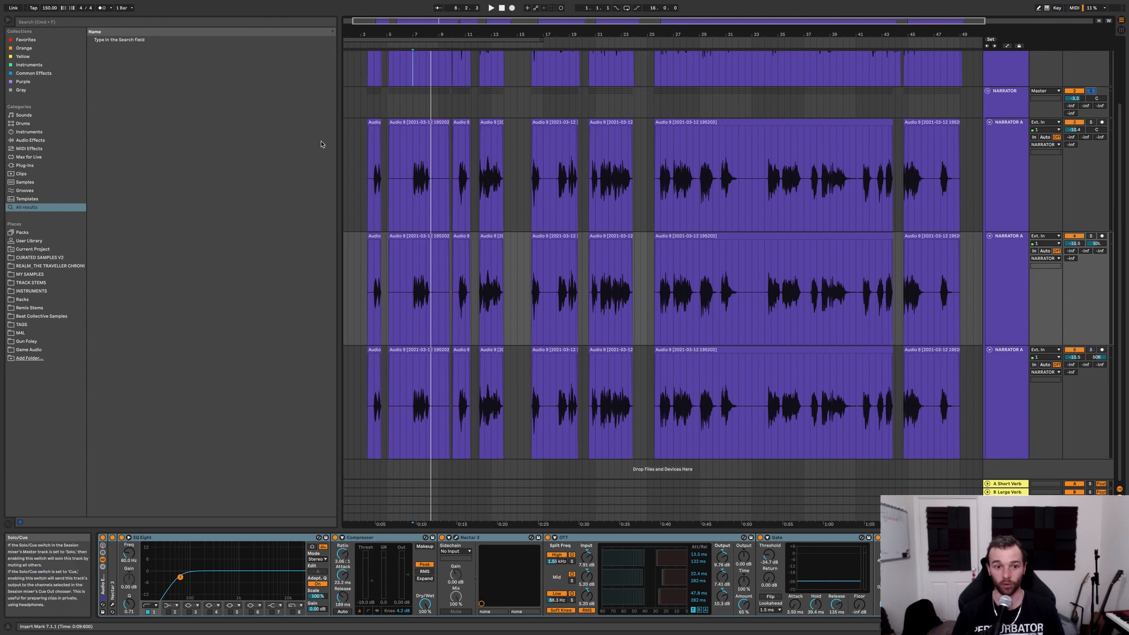
left_click(415, 105)
key("space")
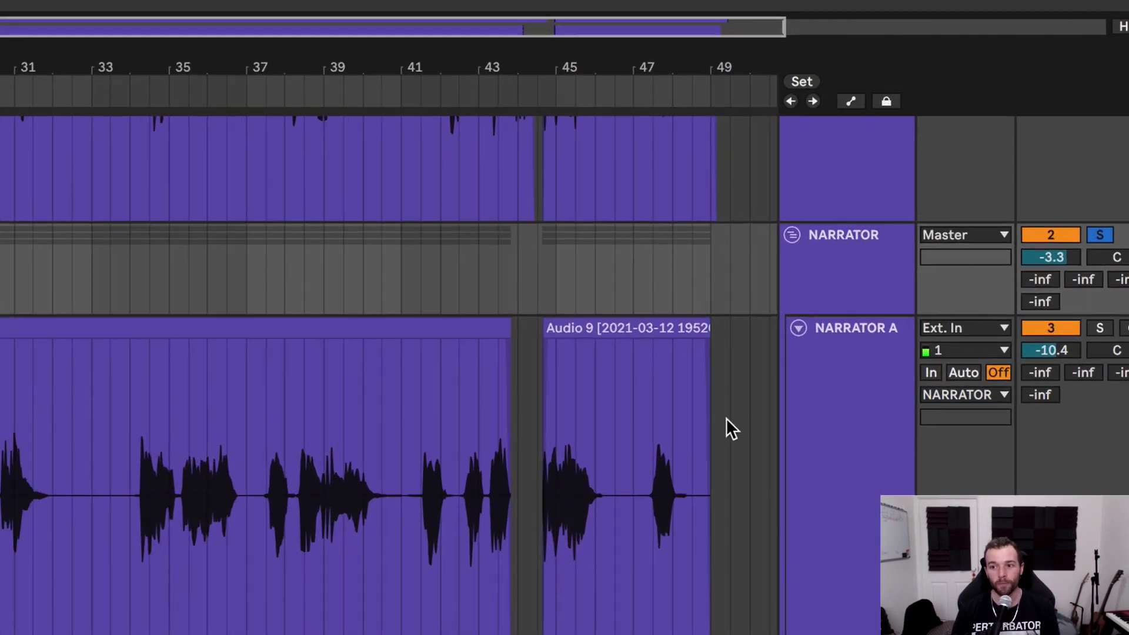
Show the NARRATOR group's device chain and turn on the Audio Effect Rack that holds EQ Eight and A Bit Warmer.
left_click(847, 261)
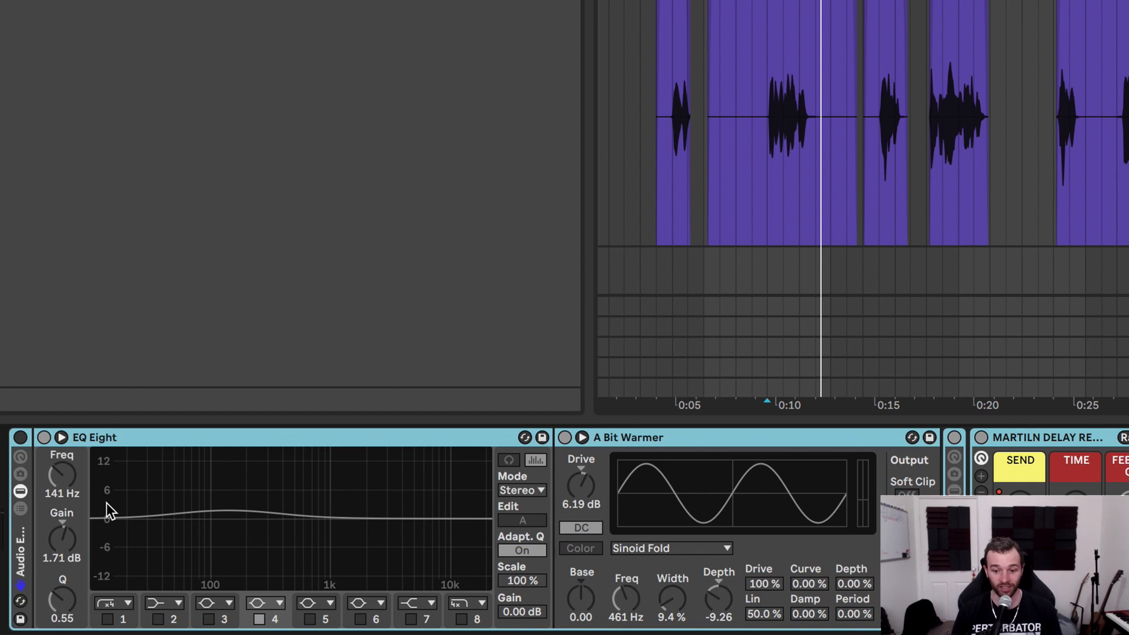
left_click(20, 438)
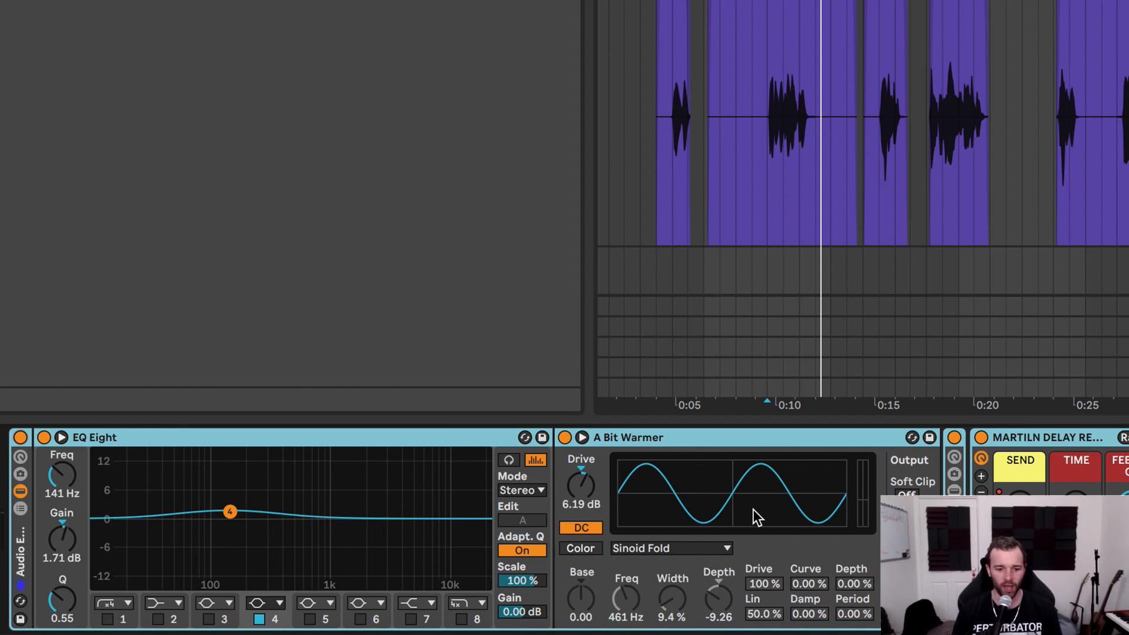
scroll(755, 507, "right", 3)
scroll(755, 507, "right", 2)
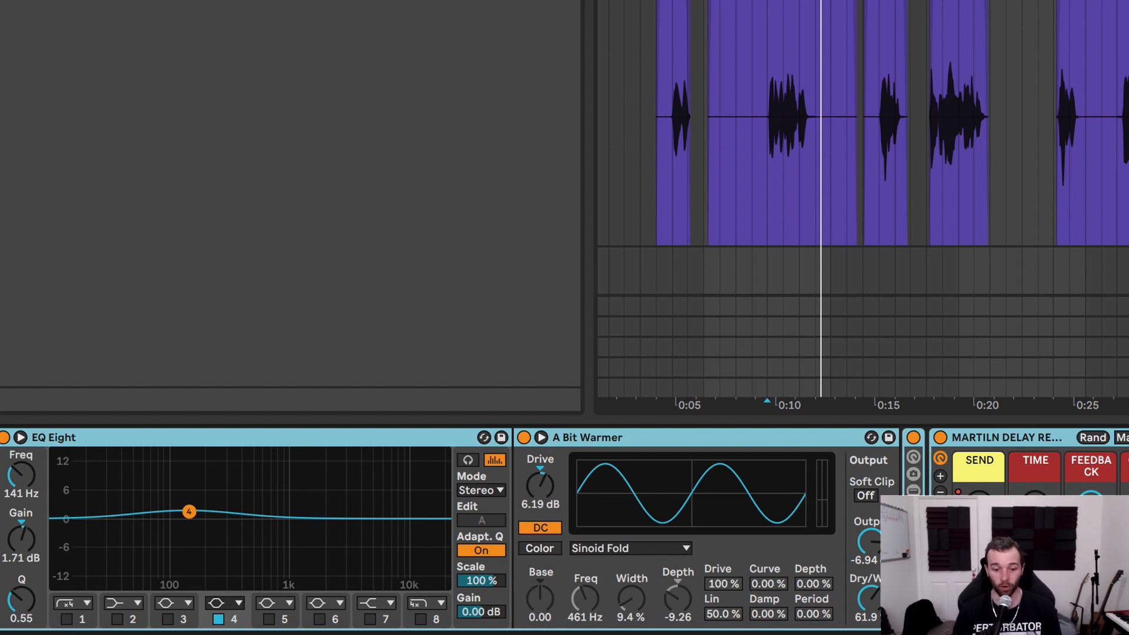
Ungroup the folded rack after A Bit Warmer and select the first delay return rack with its Wet and Dry chains.
left_click(913, 570)
key("ctrl+shift+g")
scroll(913, 570, "right", 20)
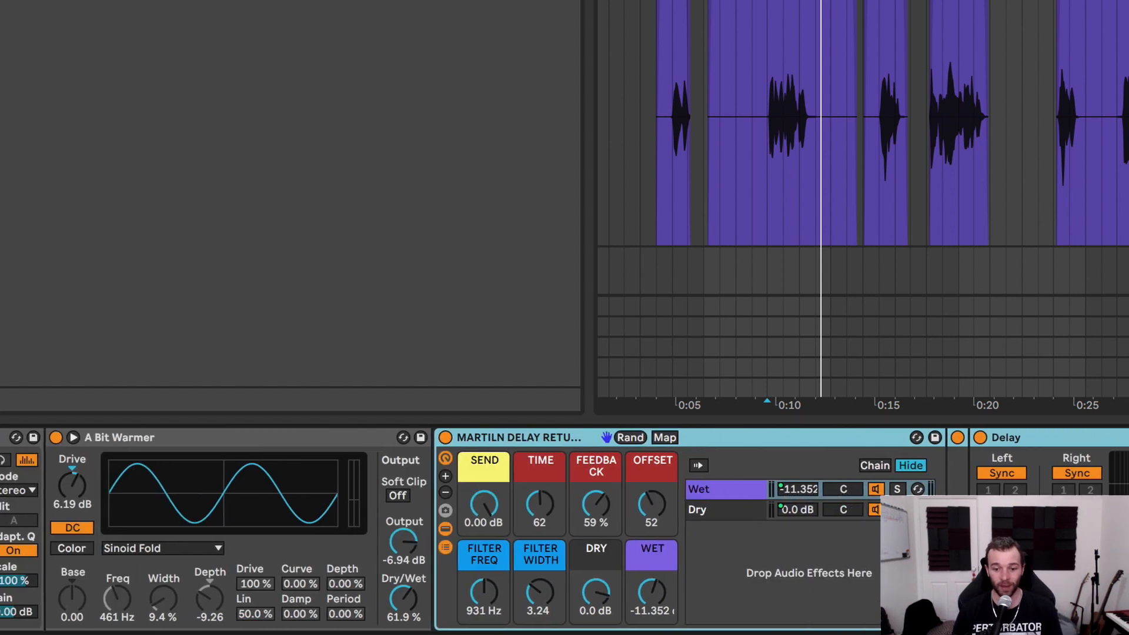
scroll(862, 524, "right", 10)
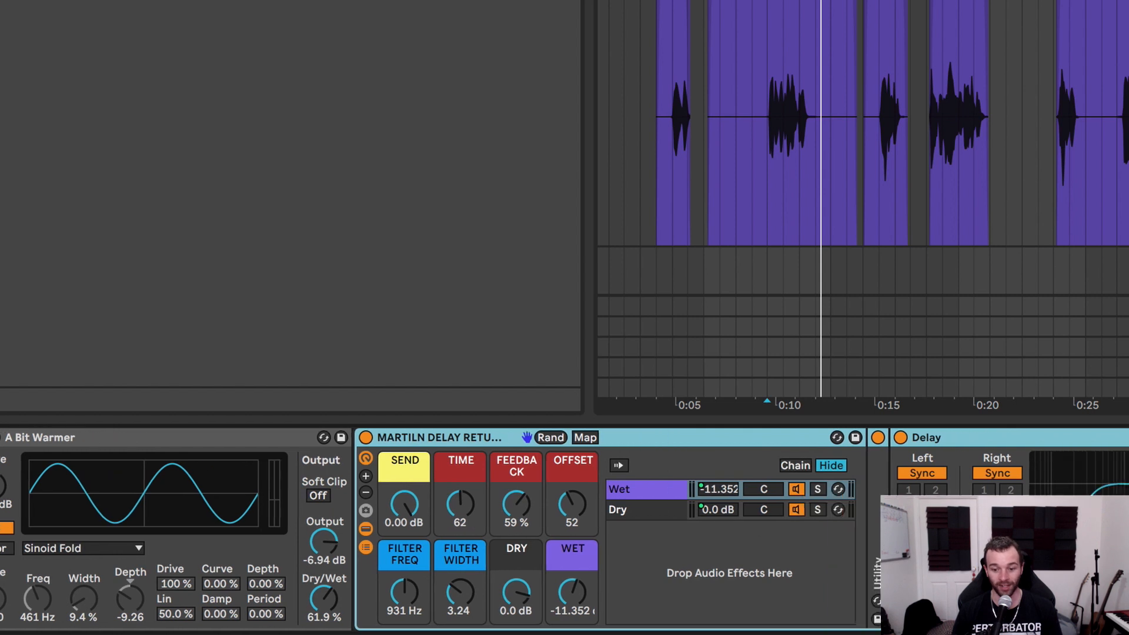
left_click(606, 438)
scroll(588, 553, "right", 8)
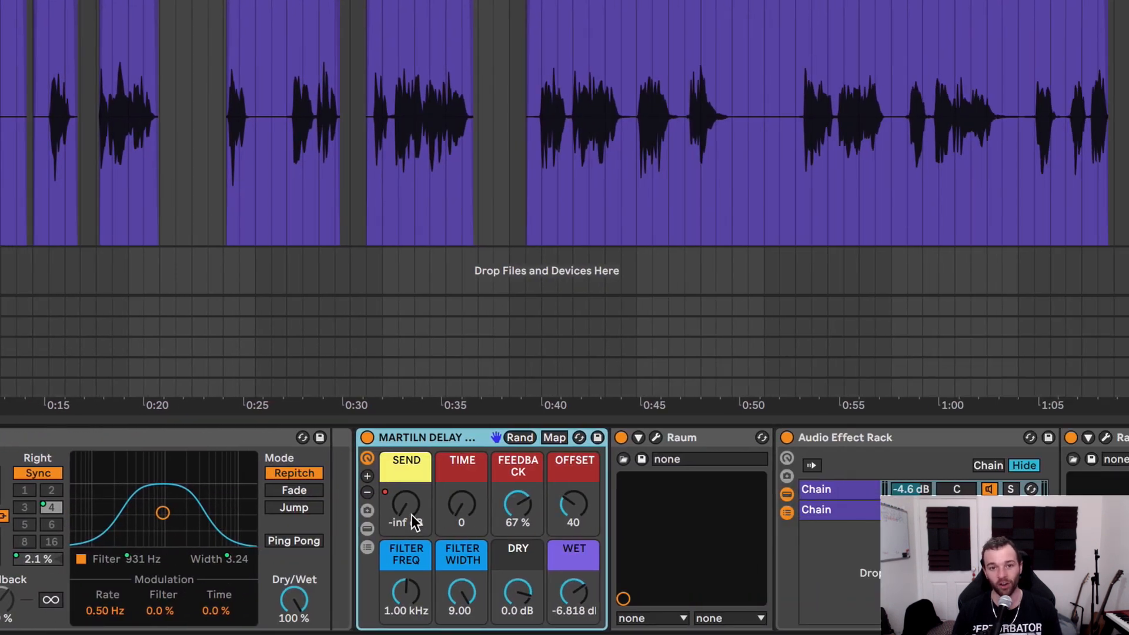
Examine the rest of the group's chain: Raum, the parallel rack with sidechained Compressor, Hybrid Reverb, Glue Compressor and Utility.
scroll(420, 517, "right", 15)
left_click(329, 436)
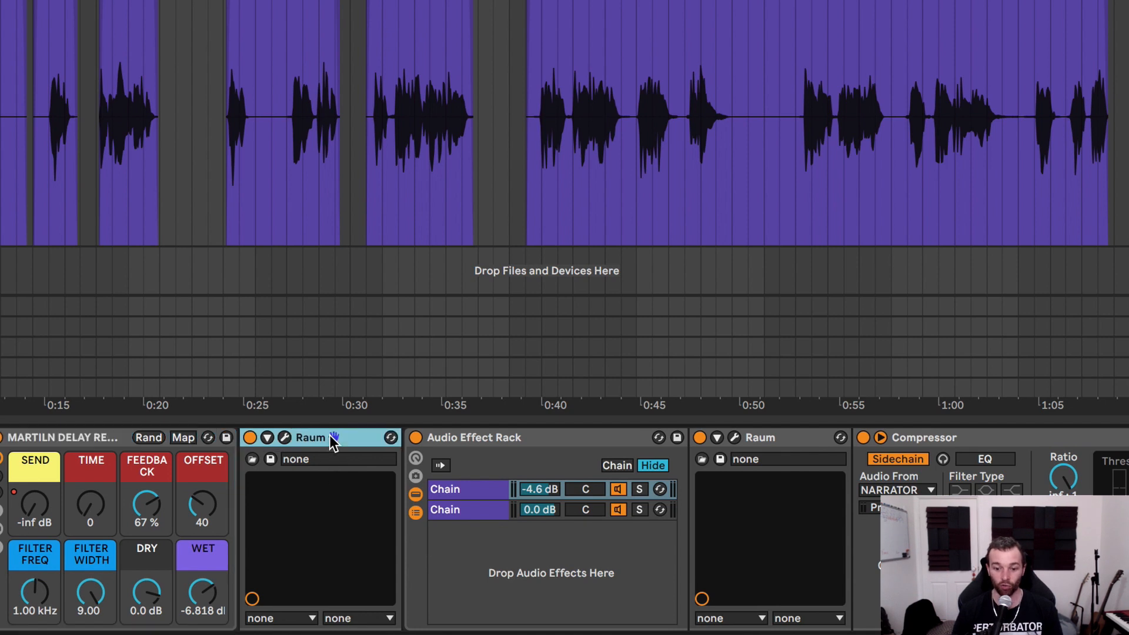
scroll(464, 470, "right", 6)
left_click(326, 439)
scroll(761, 501, "right", 9)
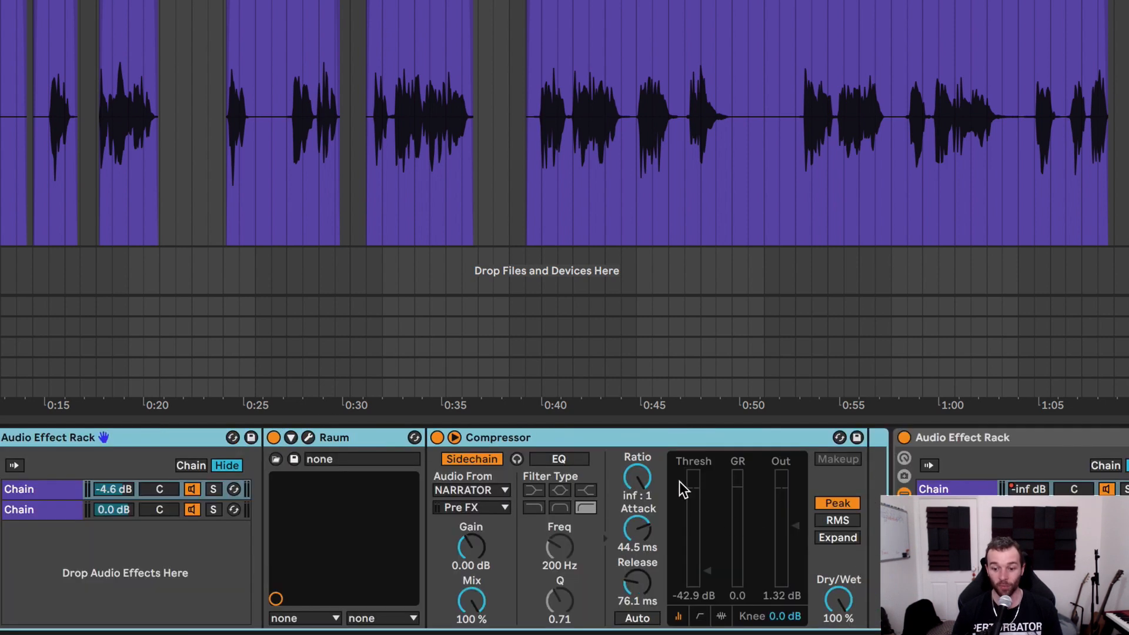
scroll(750, 528, "right", 15)
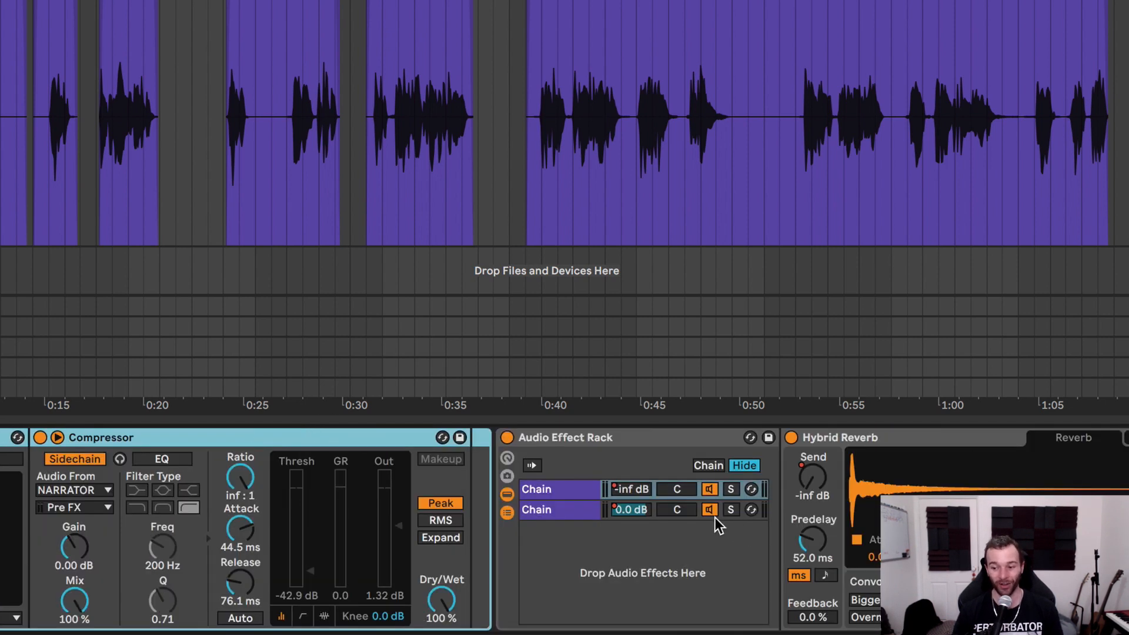
scroll(714, 518, "right", 15)
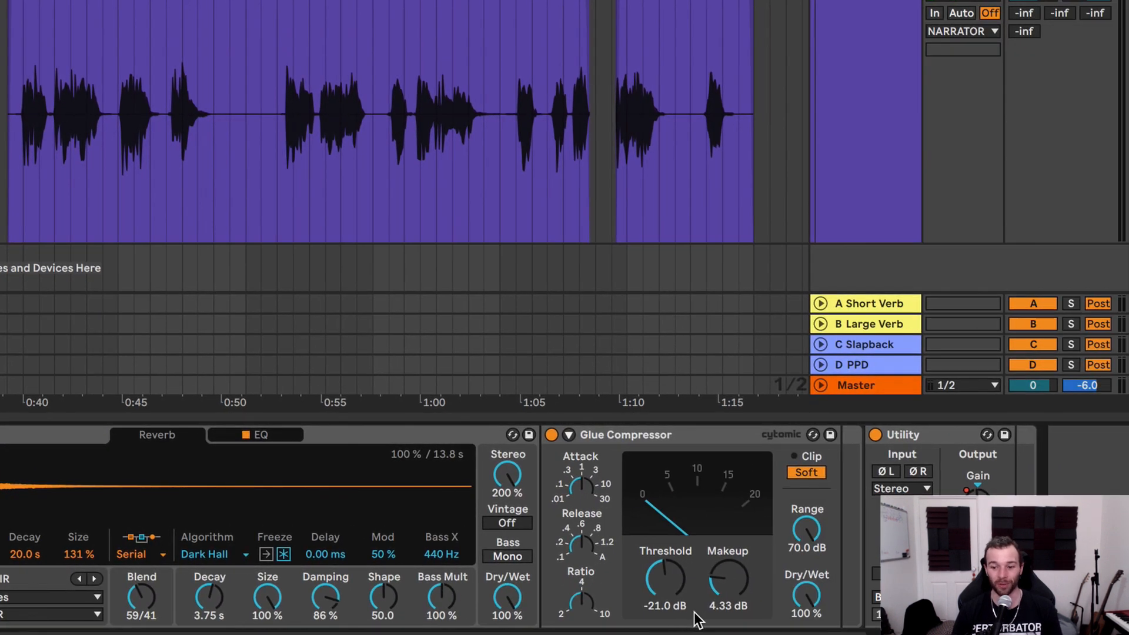
Review the group's effect chain back to EQ Eight and play the second phrase through it.
scroll(700, 612, "left", 15)
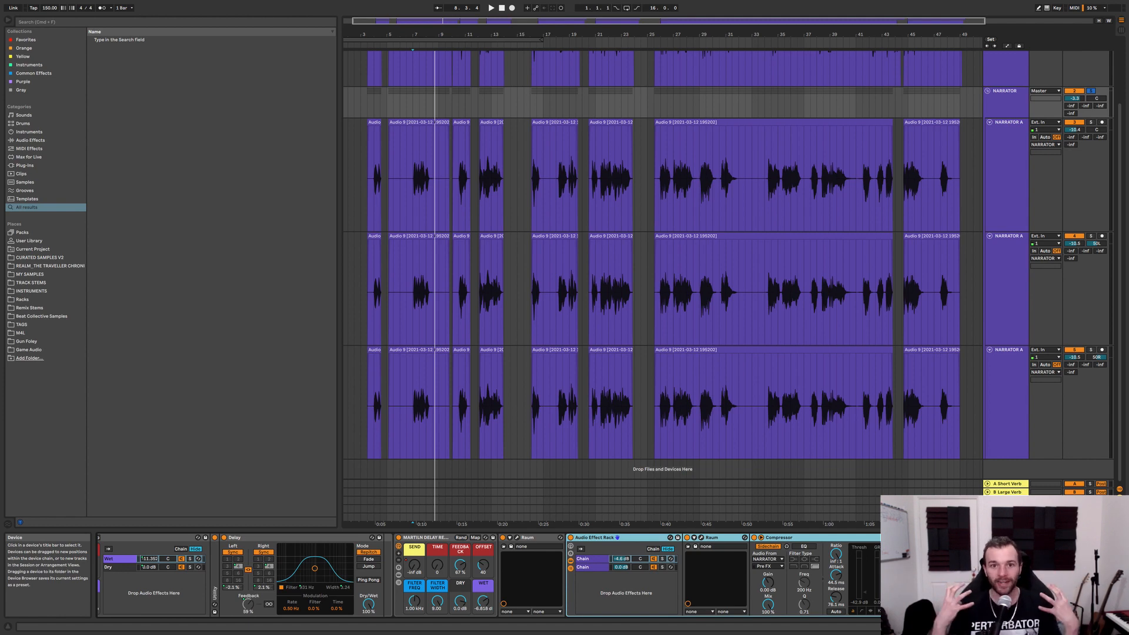
scroll(489, 576, "right", 5)
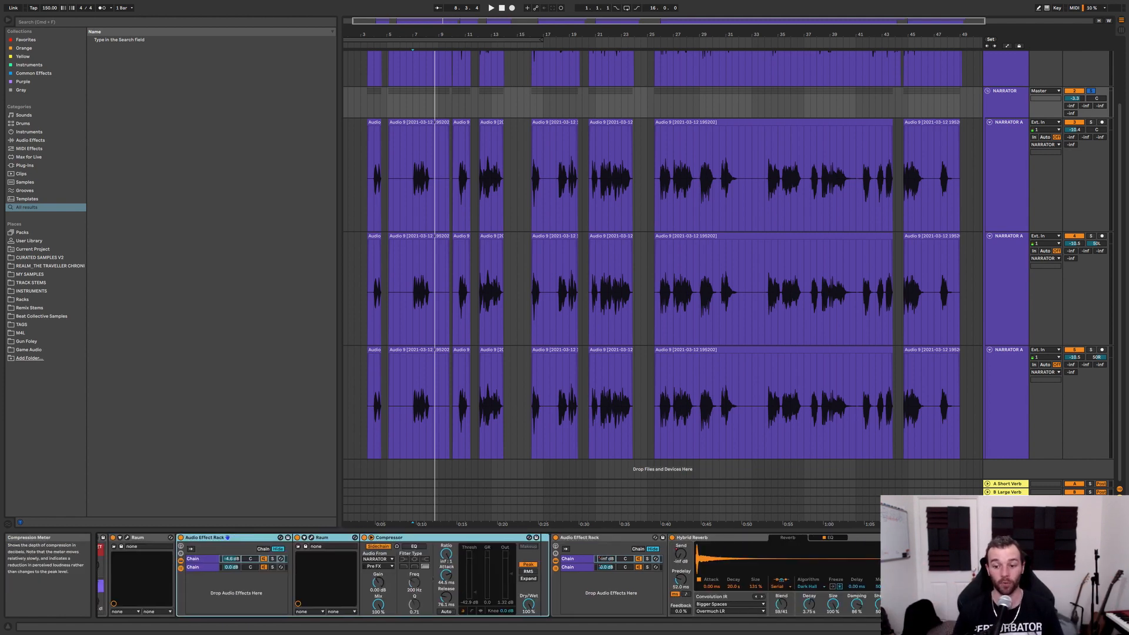
scroll(682, 583, "right", 2)
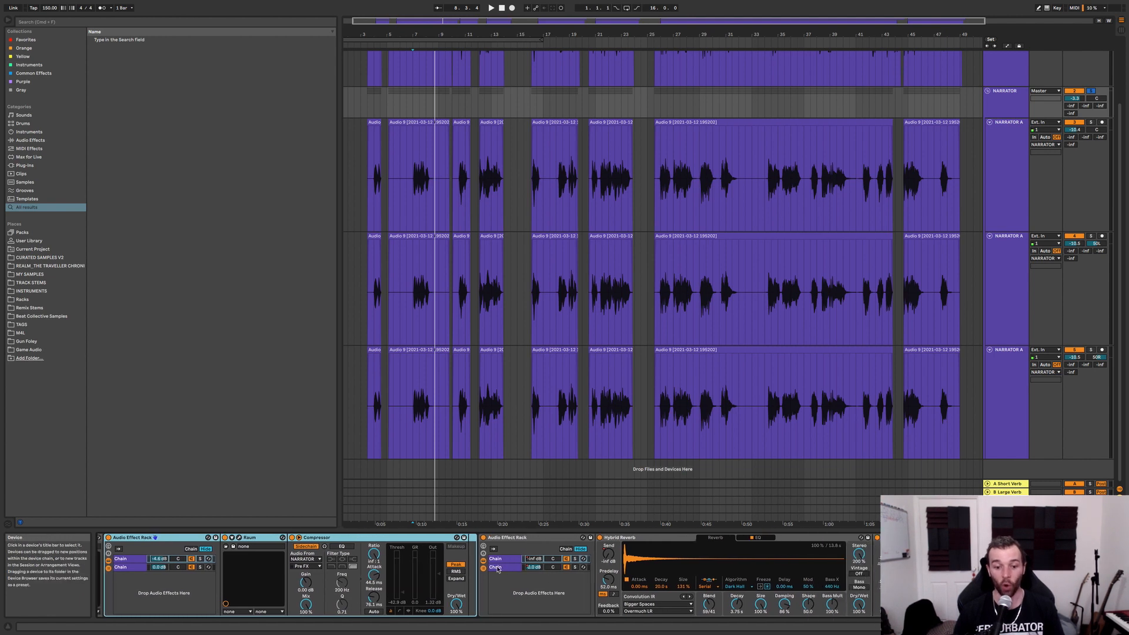
scroll(621, 570, "right", 10)
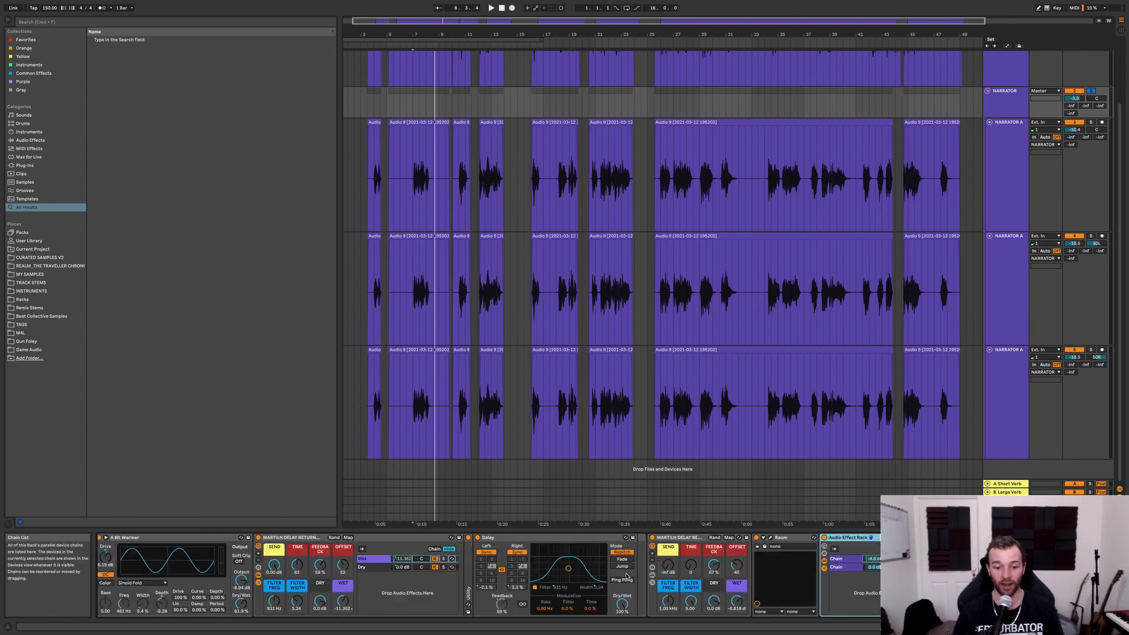
scroll(384, 505, "up", 3)
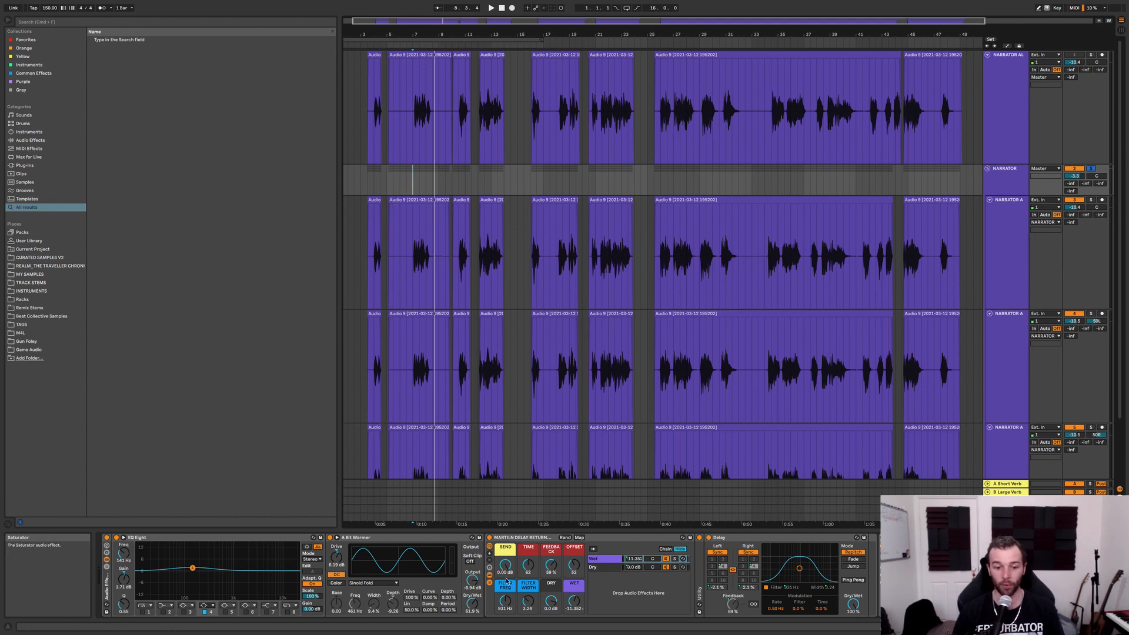
left_click(413, 190)
key("space")
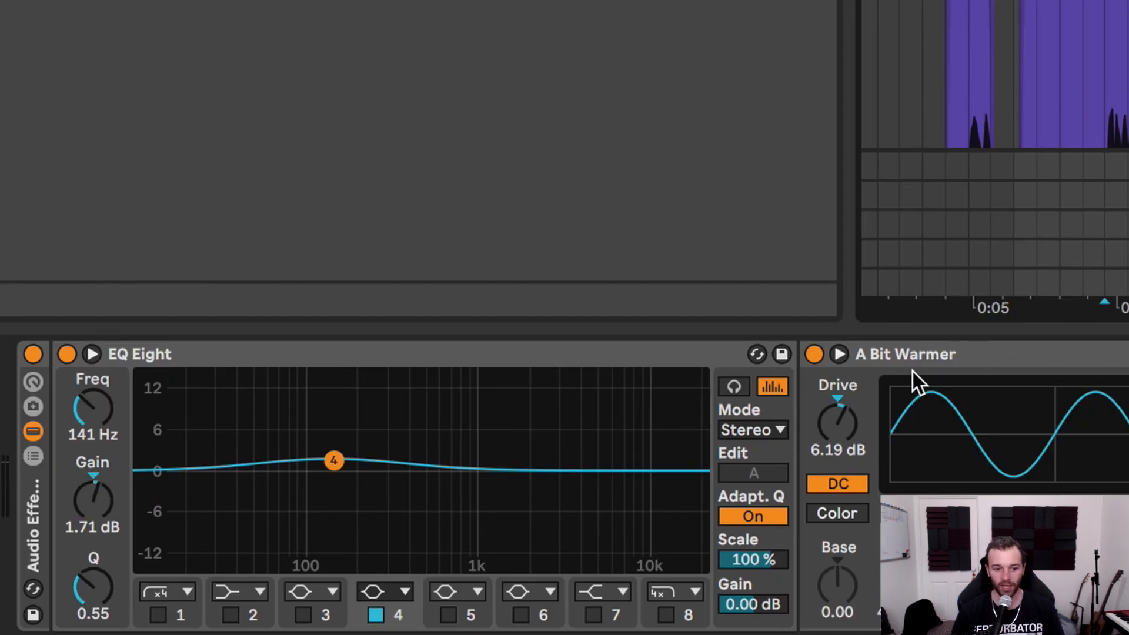
Inspect the settings of A Bit Warmer, the first delay return rack's macros and chains, and its Delay device.
left_click(895, 360)
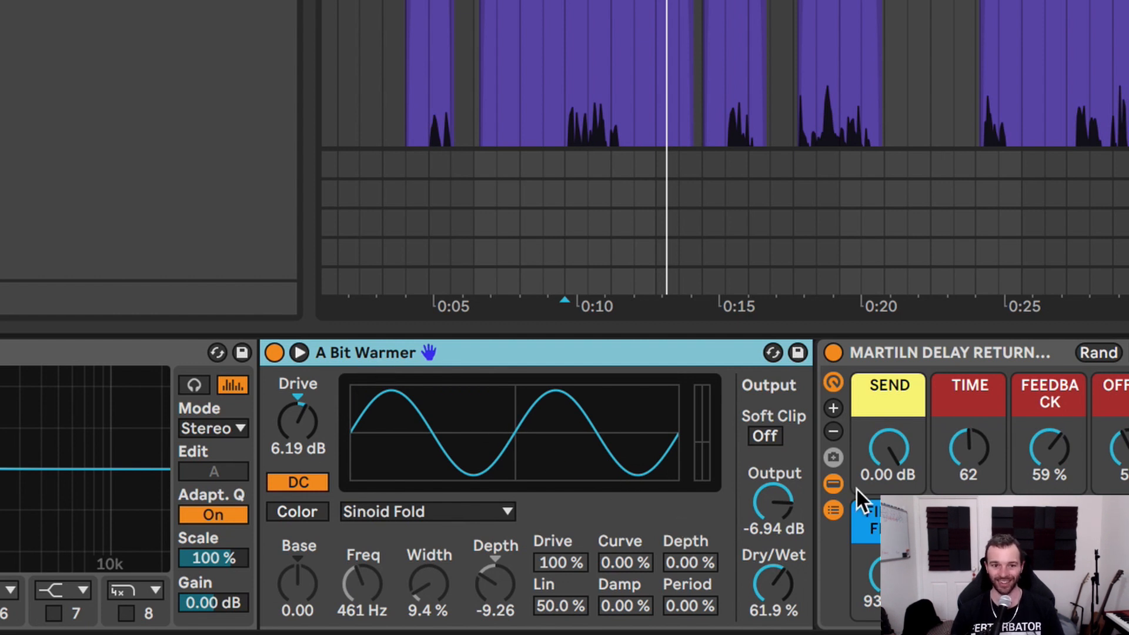
scroll(856, 490, "right", 5)
scroll(852, 482, "right", 5)
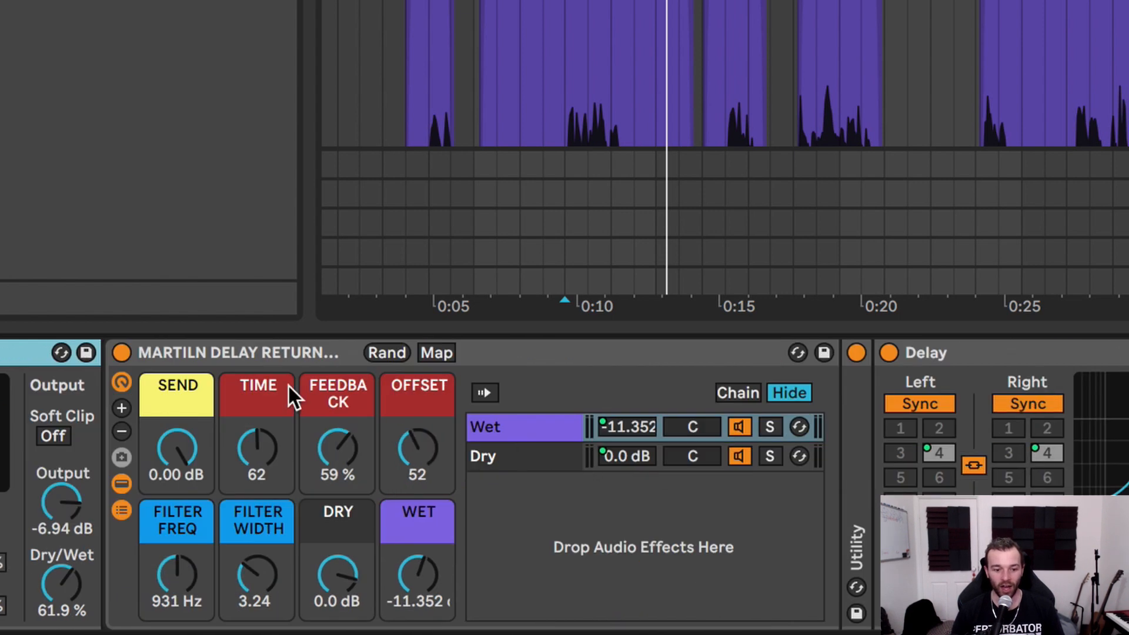
left_click(270, 358)
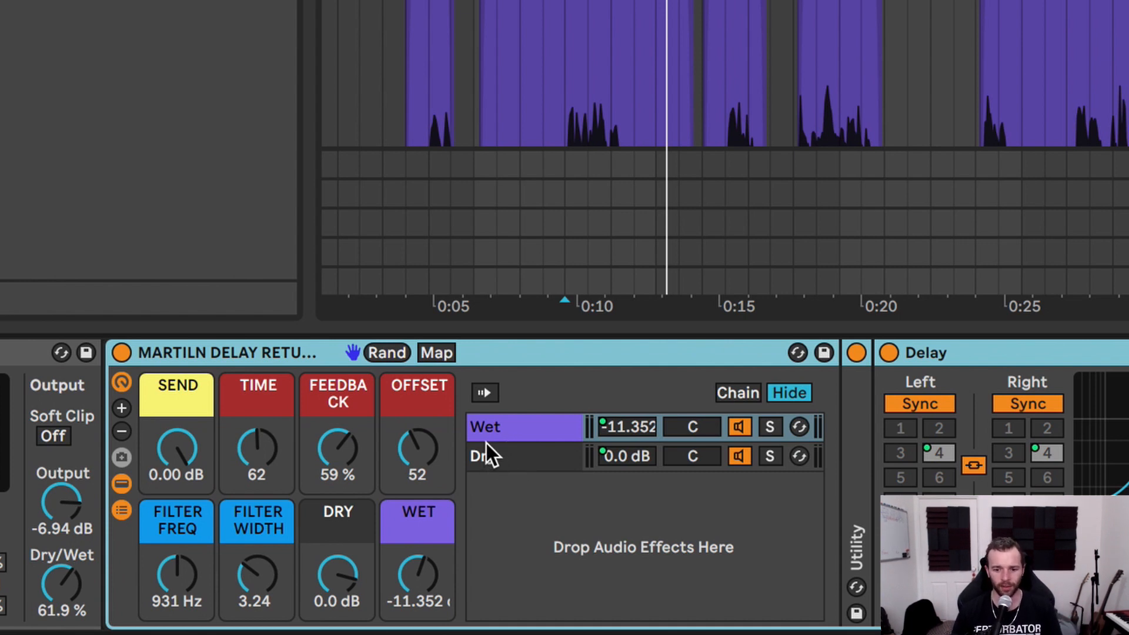
scroll(485, 444, "right", 10)
scroll(487, 442, "right", 2)
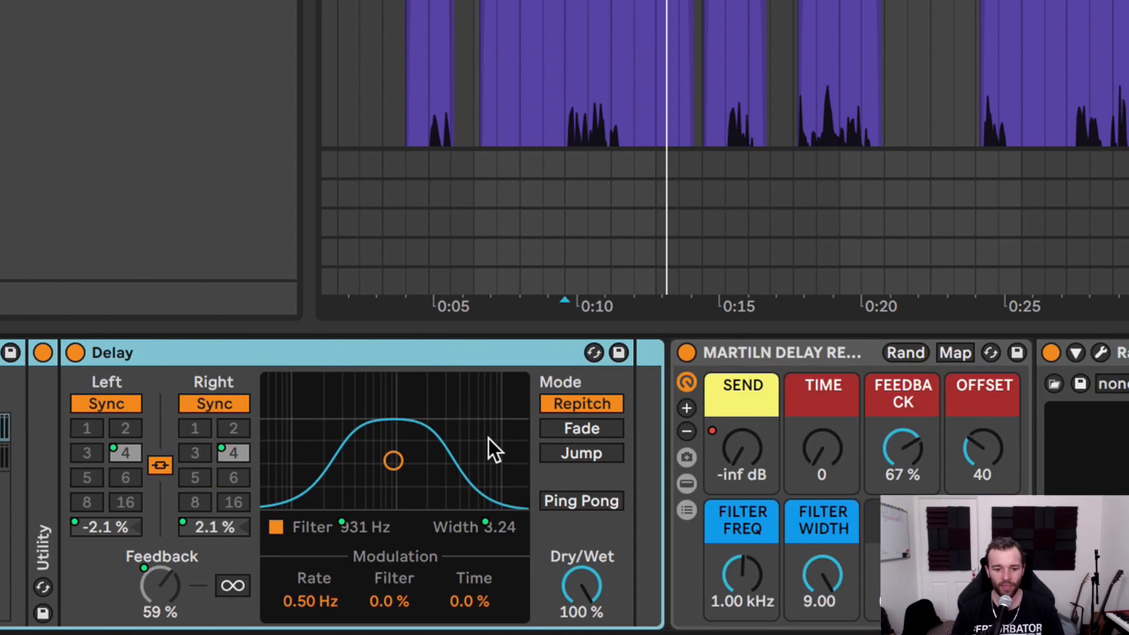
Show the NARRATOR group's automation for the second delay rack's SEND and play the automated passage in the final clip.
left_click(803, 358)
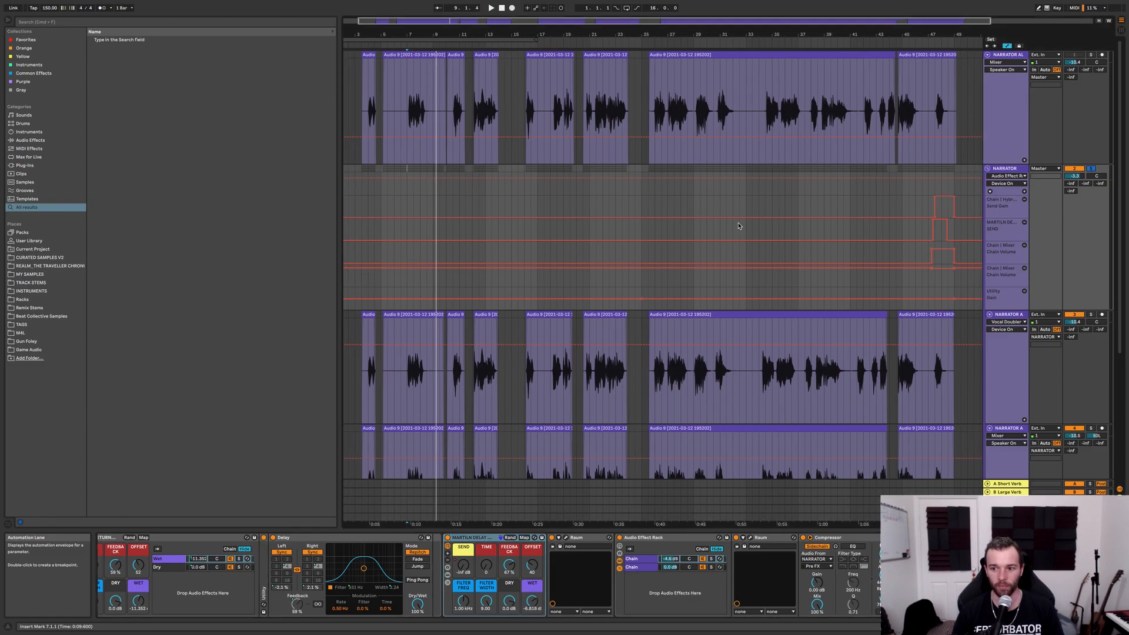
scroll(739, 227, "right", 4)
left_click_drag(830, 238, 849, 297)
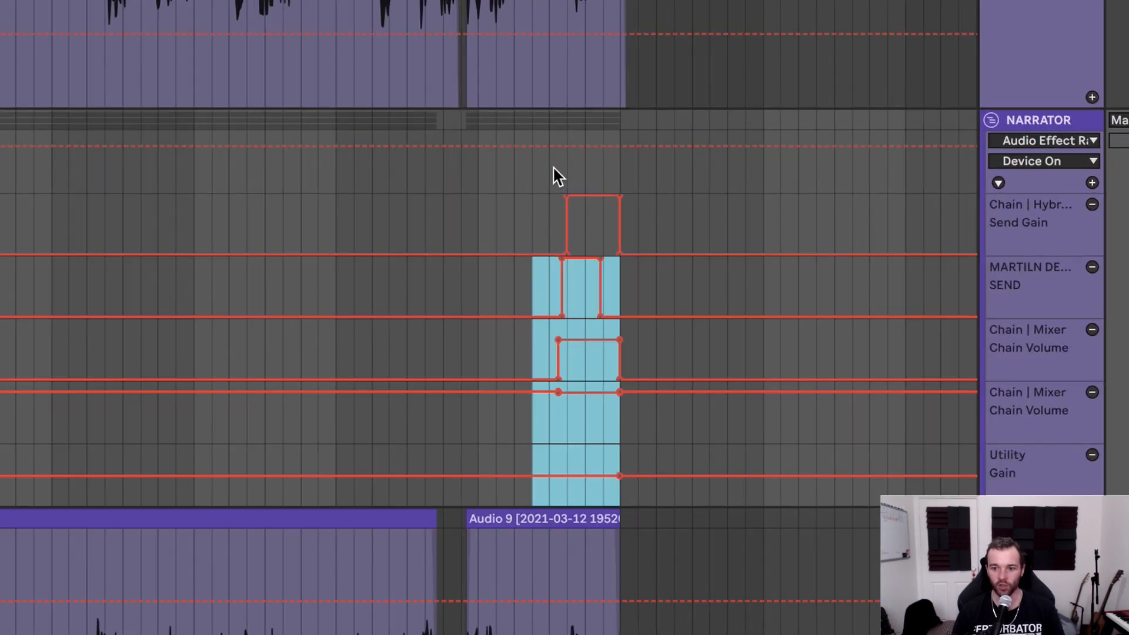
left_click(553, 168)
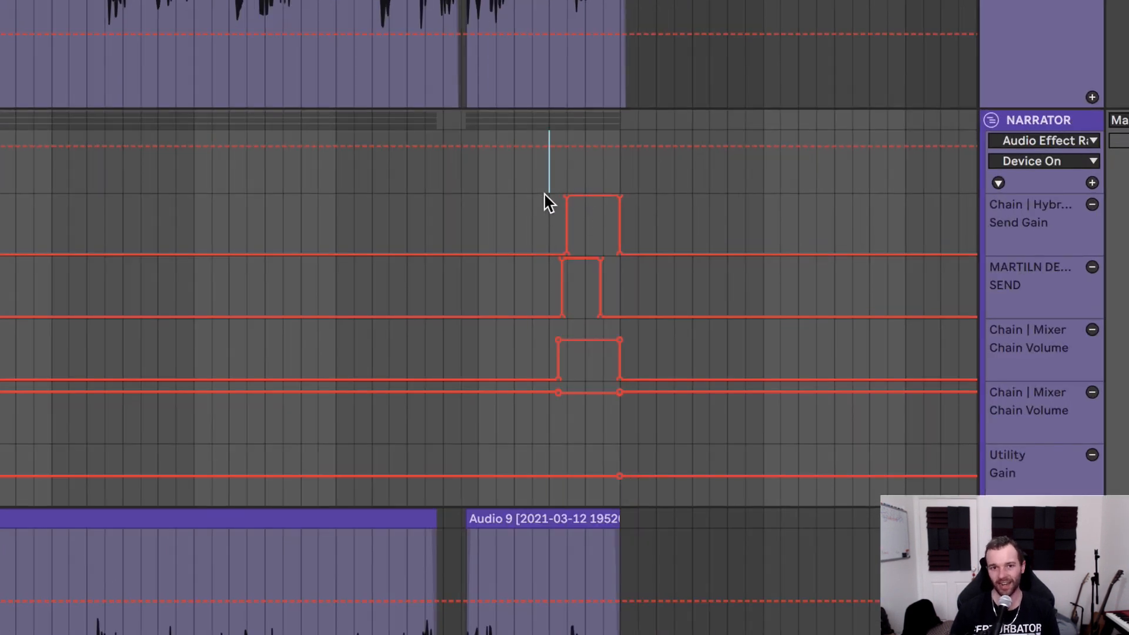
key("space")
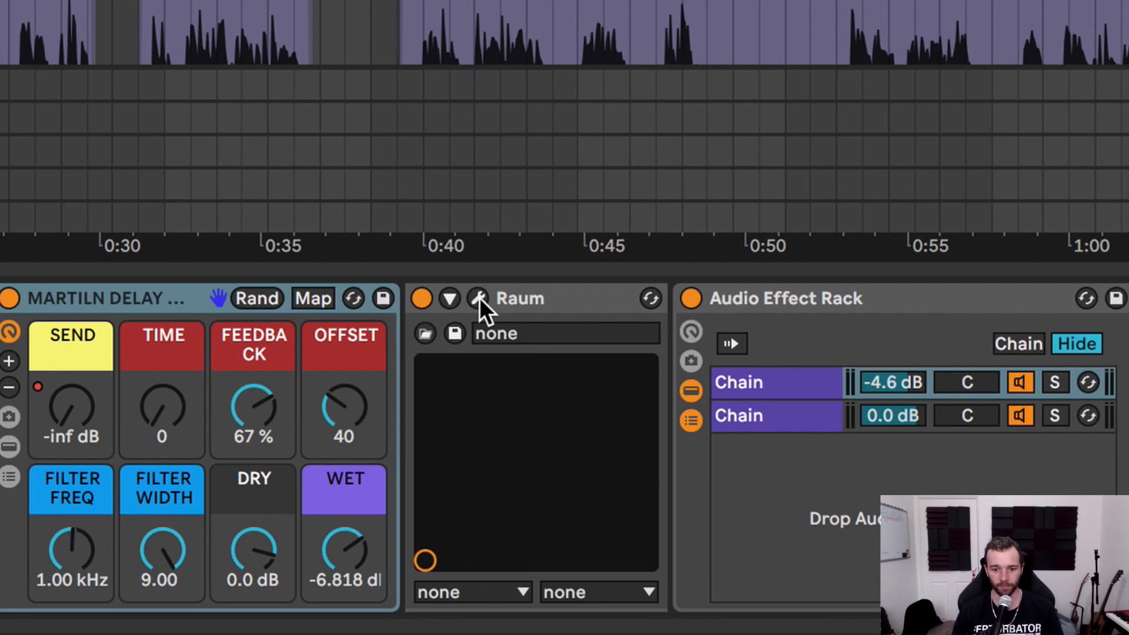
Open the first Raum reverb's plug-in window, set a new playback start in the long clip, and close the plug-in.
left_click(479, 298)
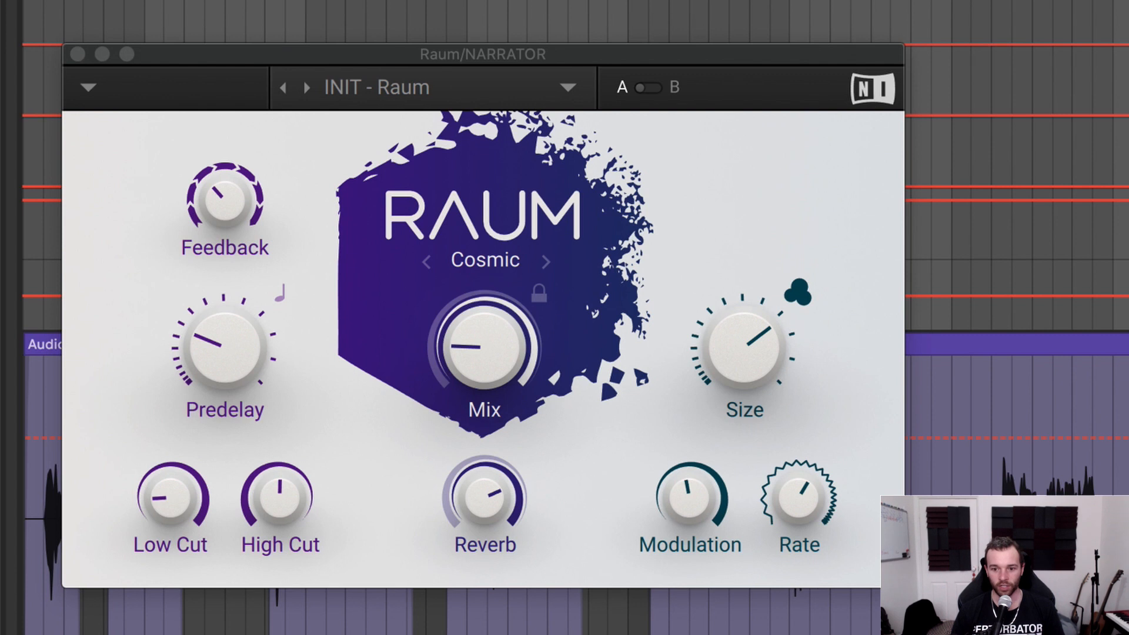
left_click(1004, 3)
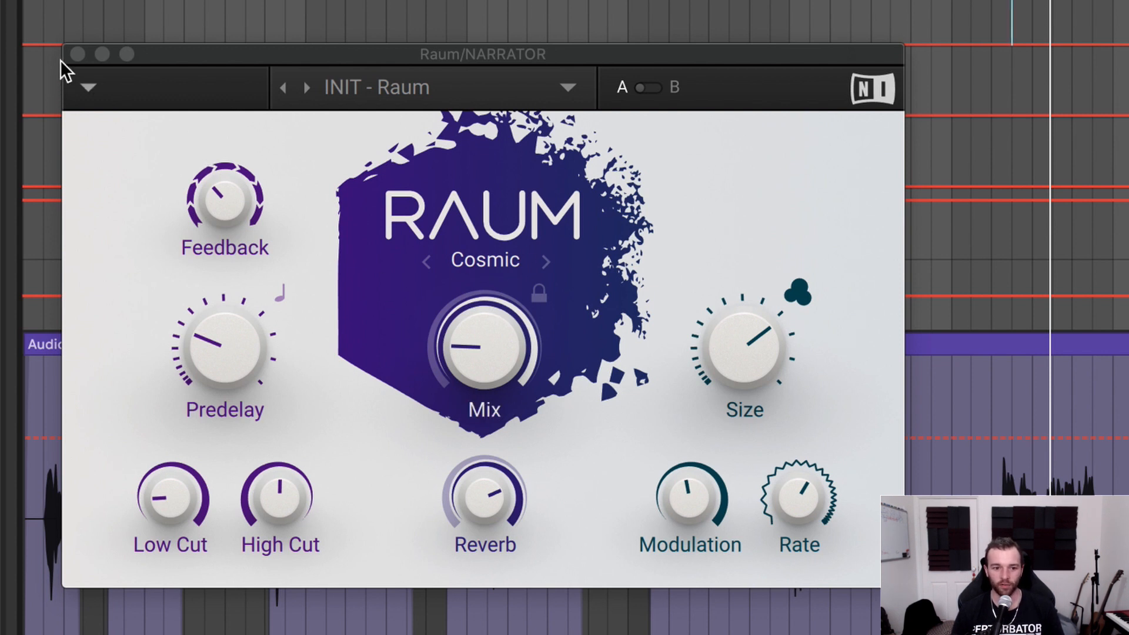
left_click(77, 54)
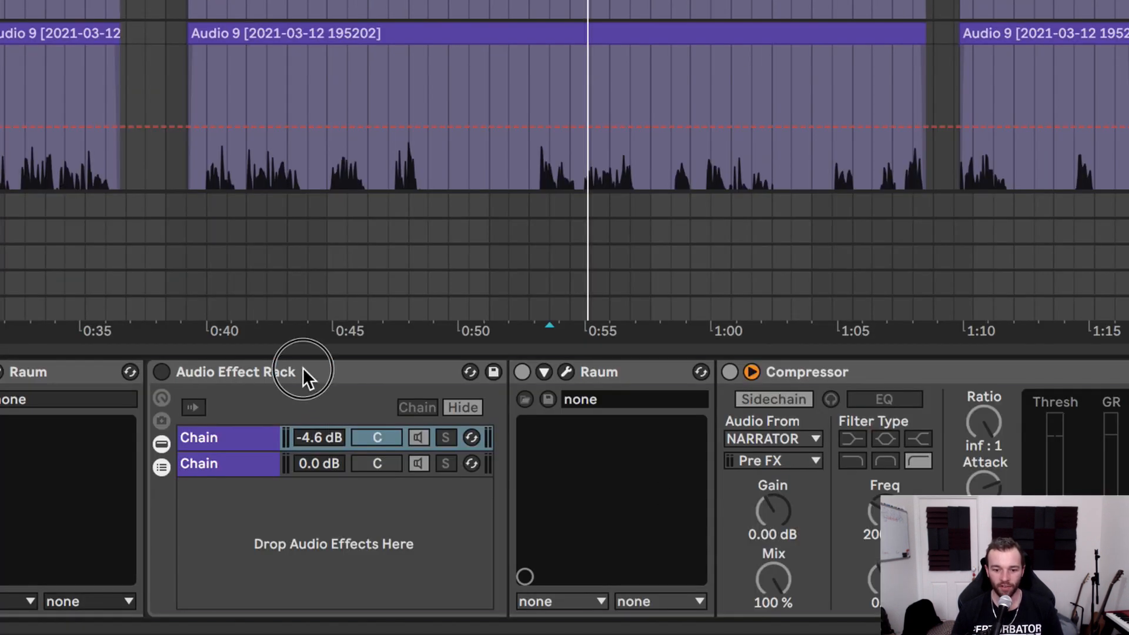
Turn on the Audio Effect Rack after the first Raum and bring its own Raum and sidechained Compressor into view.
left_click(183, 370)
left_click(161, 372)
scroll(525, 405, "right", 3)
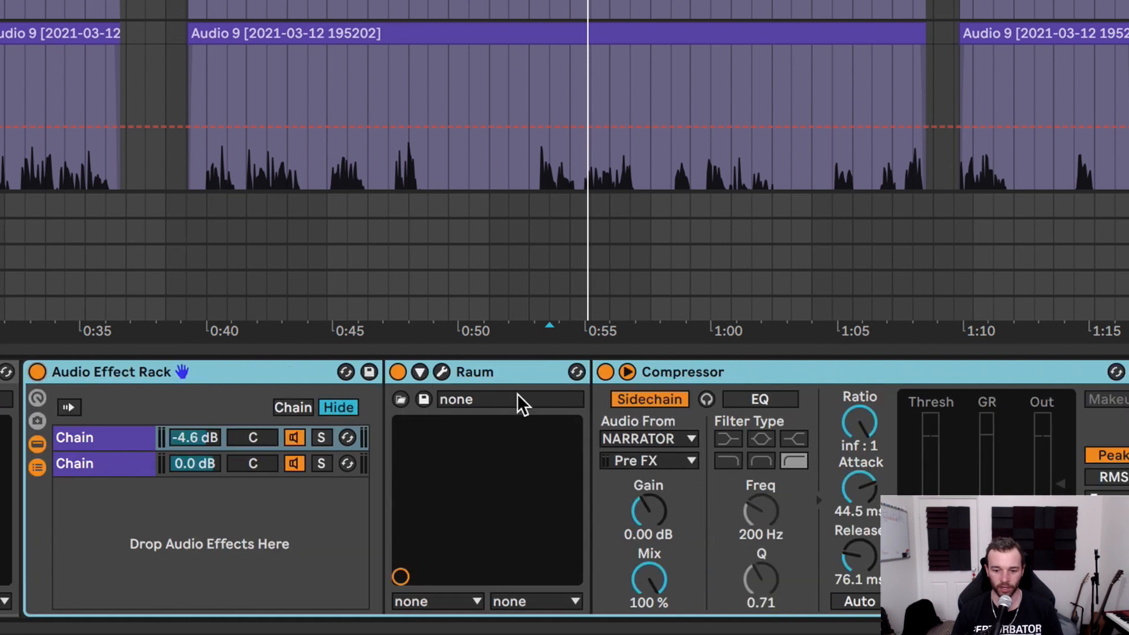
Examine the second Raum reverb's settings in its plug-in window and the sidechained Compressor that follows it.
left_click(443, 371)
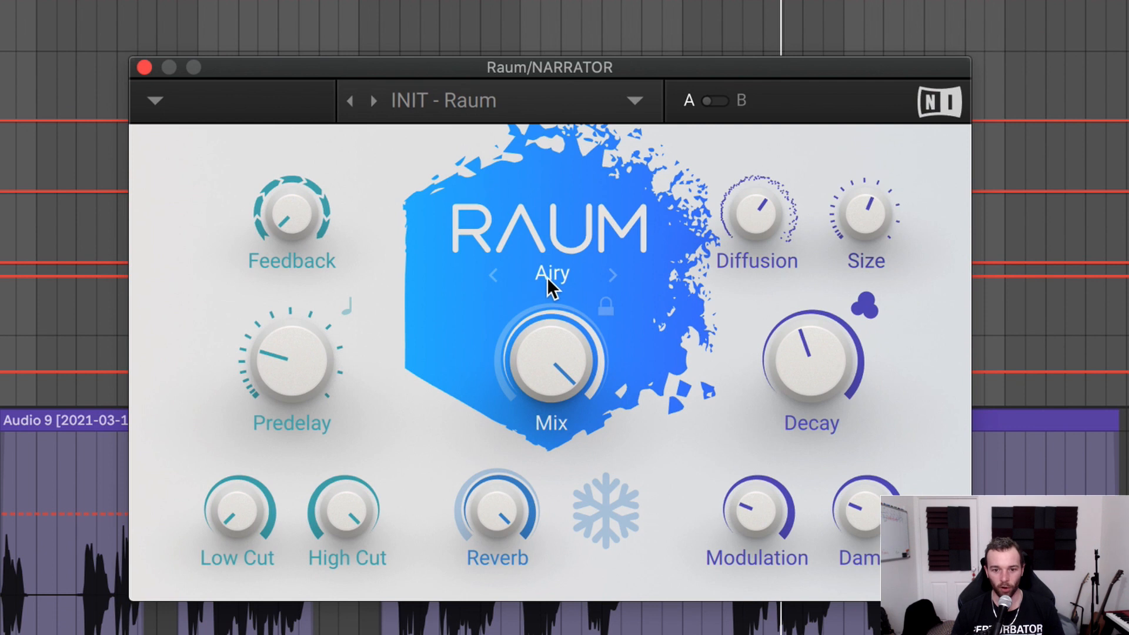
mouse_move(781, 404)
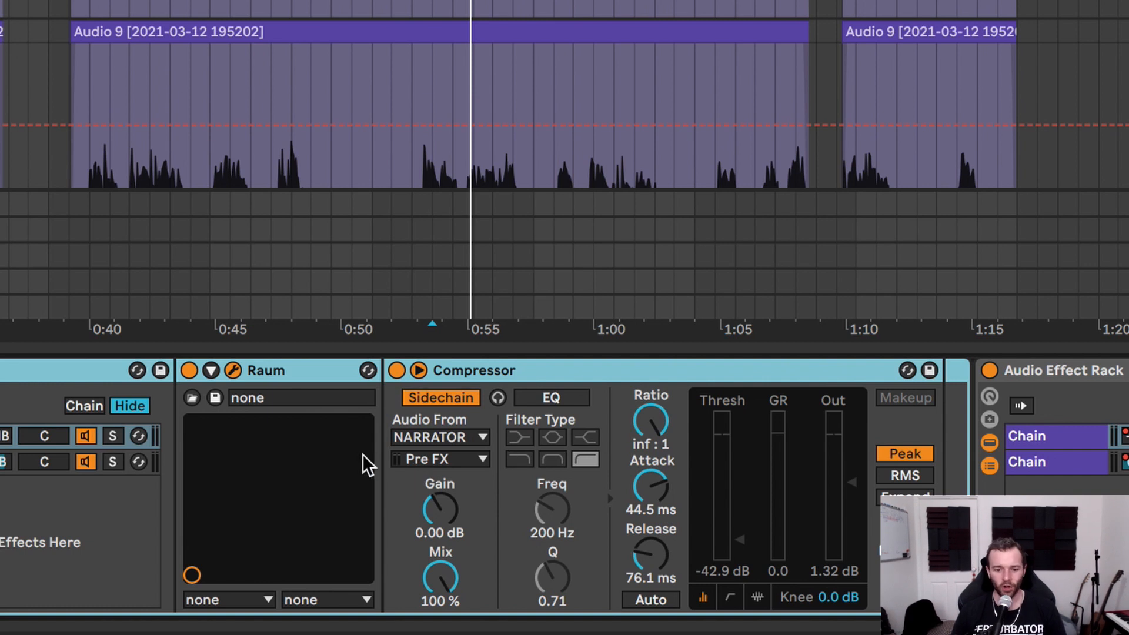
scroll(362, 454, "right", 1)
scroll(362, 453, "right", 1)
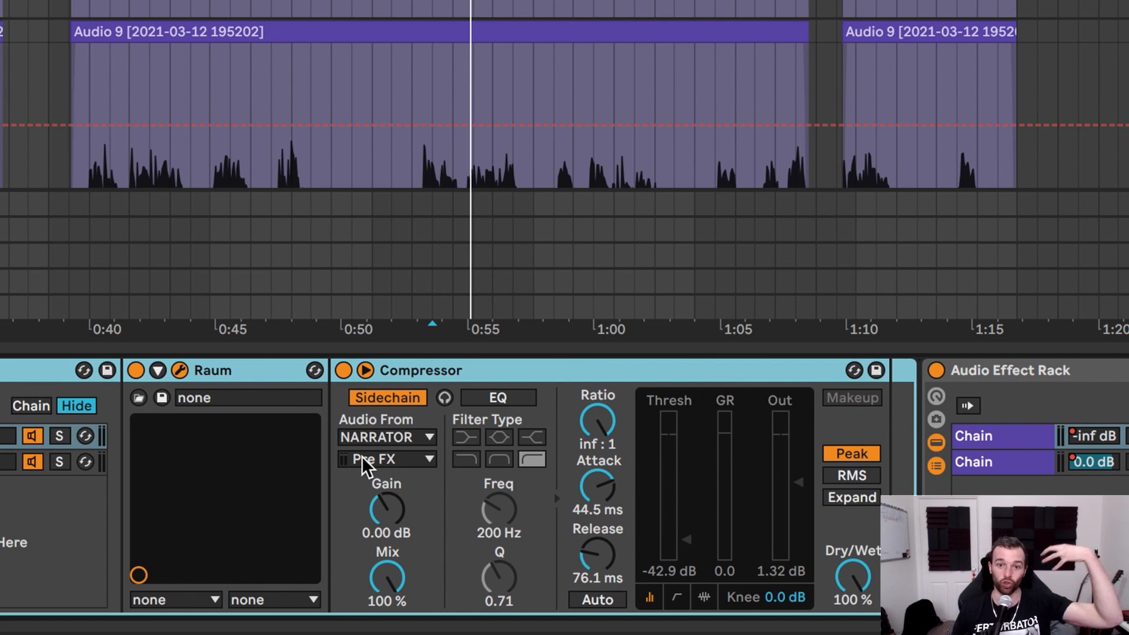
scroll(361, 457, "right", 5)
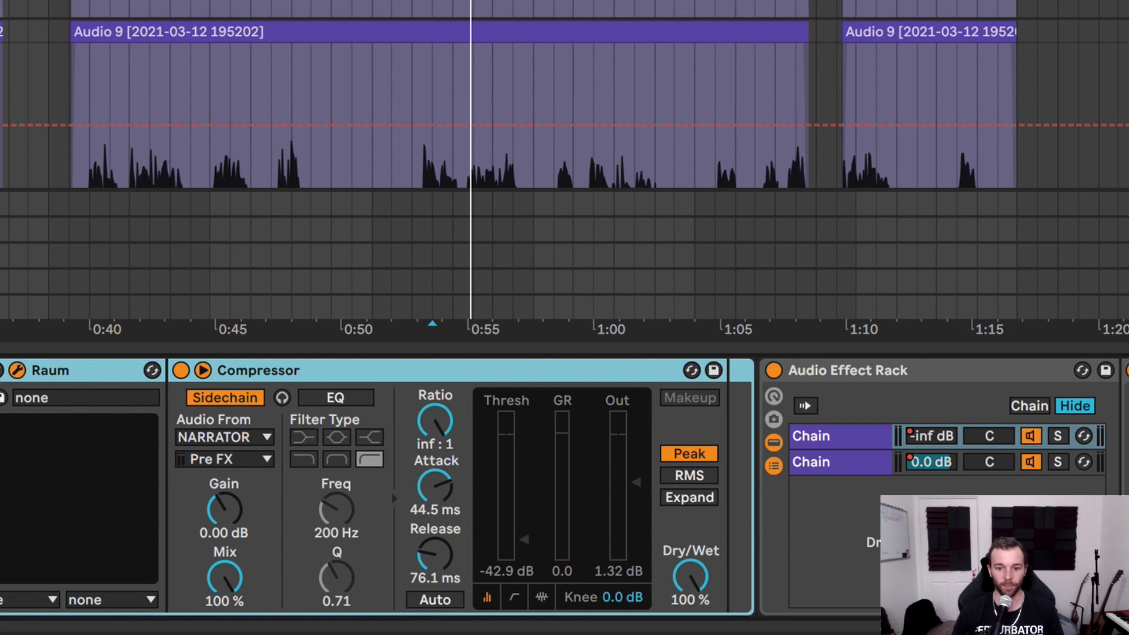
Examine the Hybrid Reverb, Glue Compressor and automated Utility gain at the end of the NARRATOR group's effect chain.
scroll(857, 610, "right", 10)
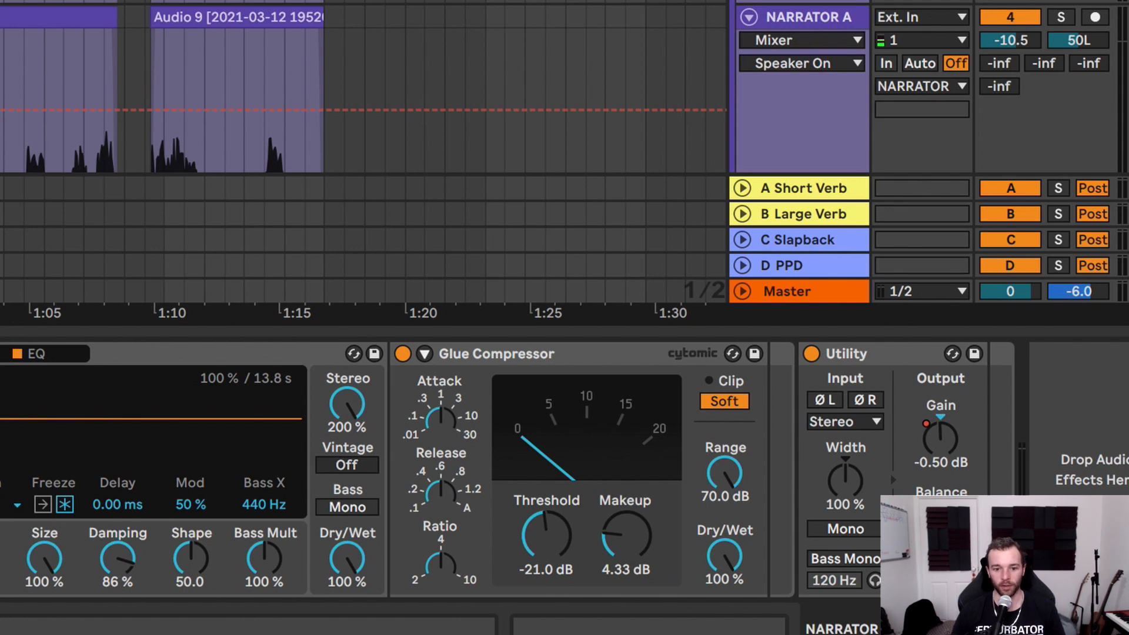
scroll(364, 153, "left", 5)
left_click_drag(940, 438, 941, 441)
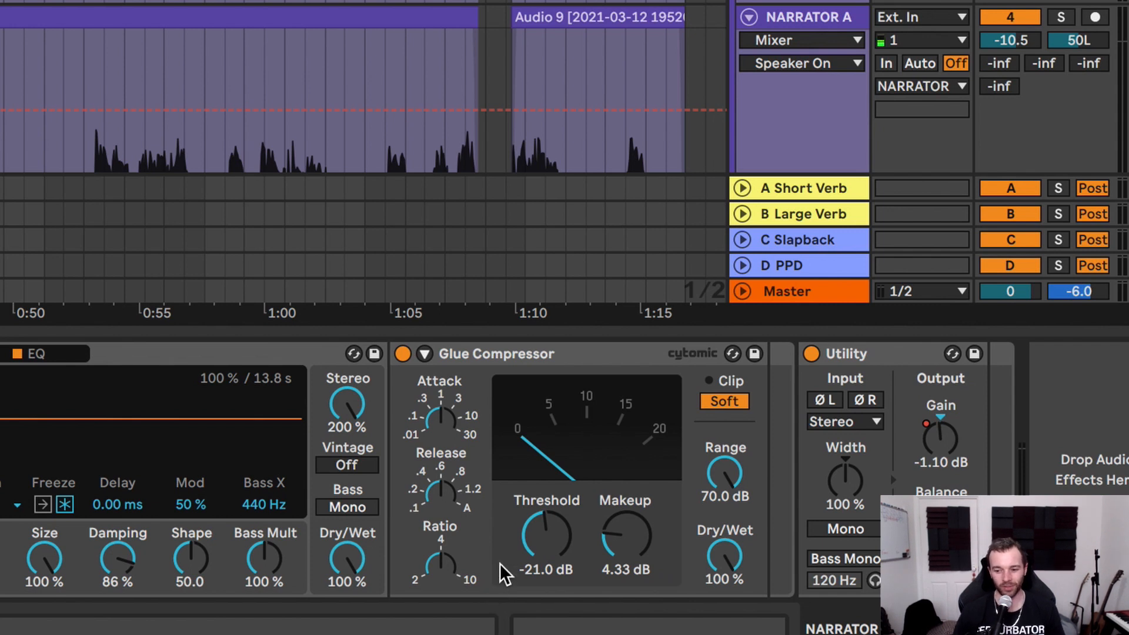
scroll(359, 153, "down", 2)
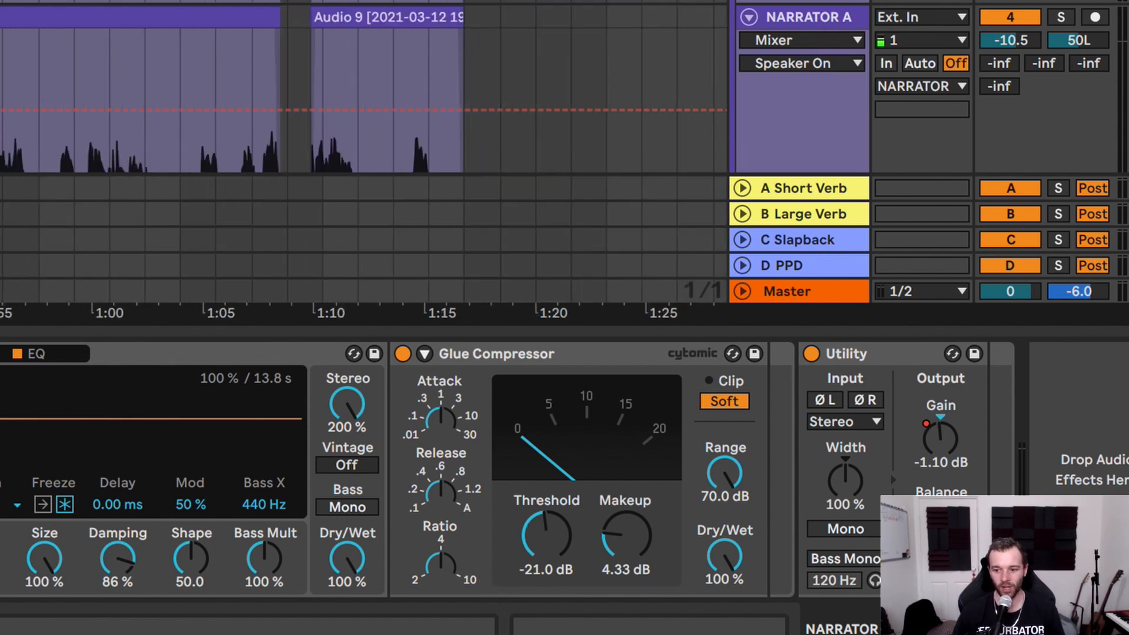
scroll(359, 153, "right", 1)
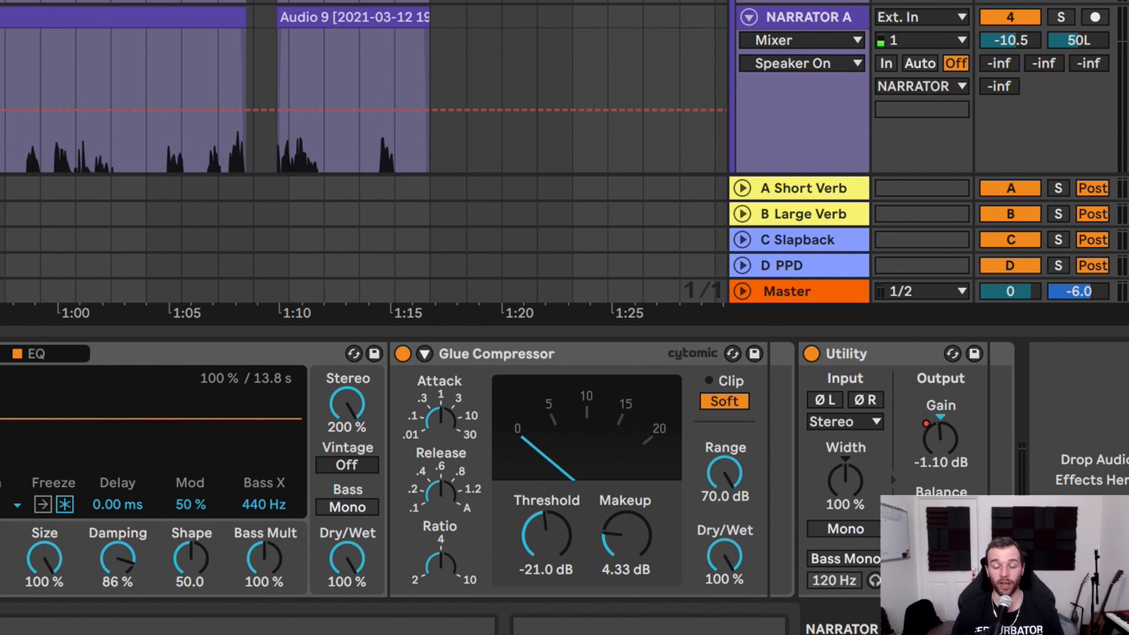
Hide the arrangement's automation and bring the original narrator track, the NARRATOR group and its layered copies into view.
key("a")
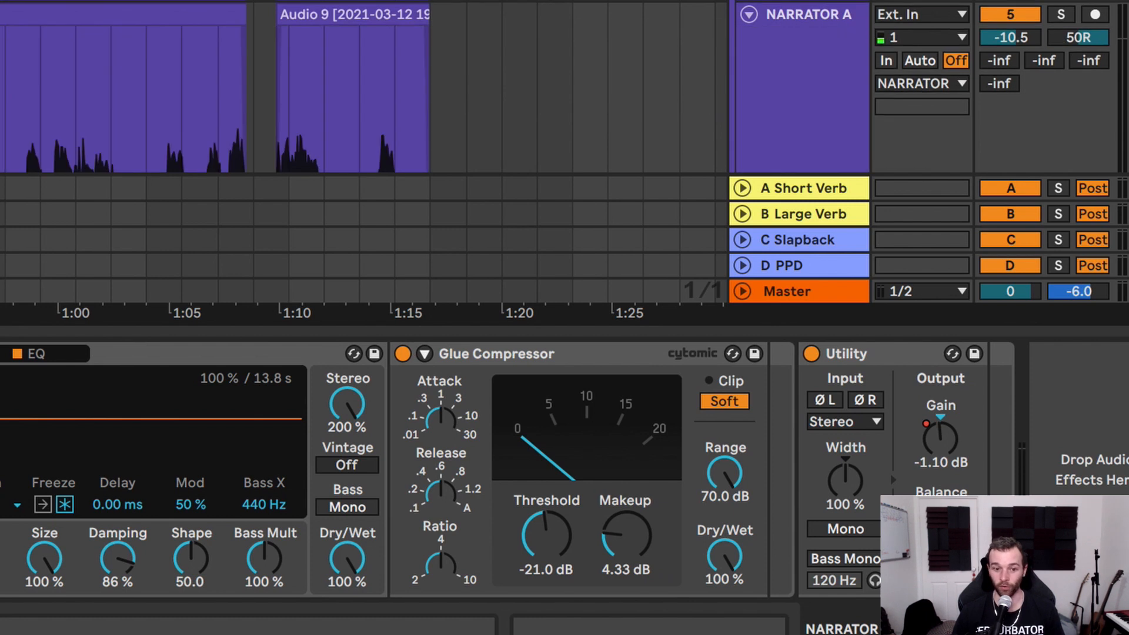
scroll(365, 153, "down", 1)
scroll(564, 86, "down", 1)
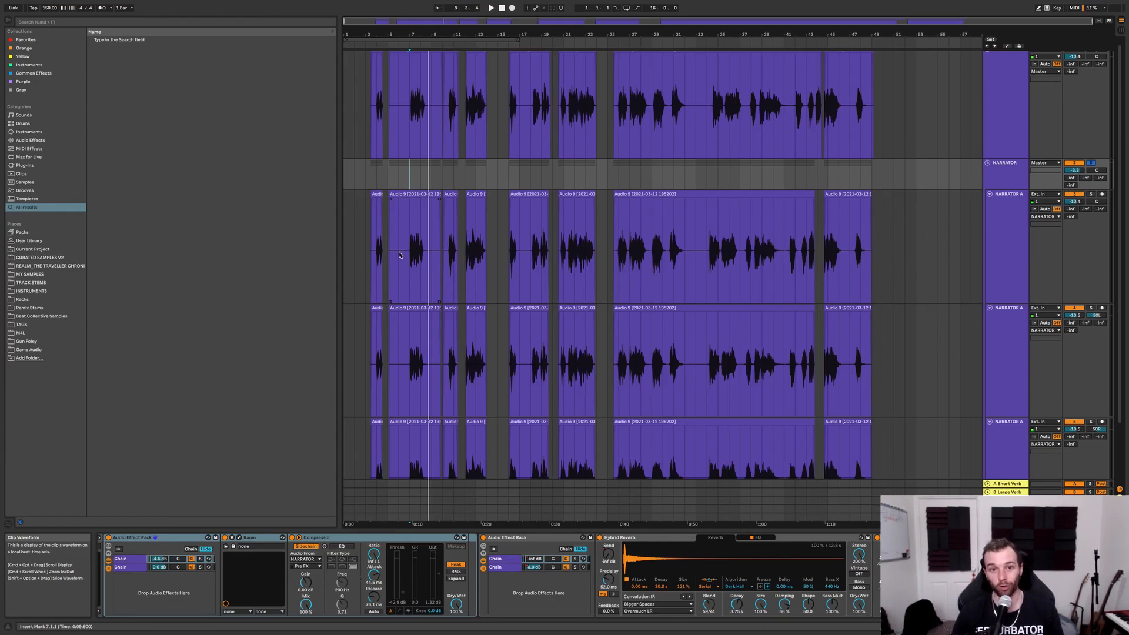
scroll(379, 270, "up", 1)
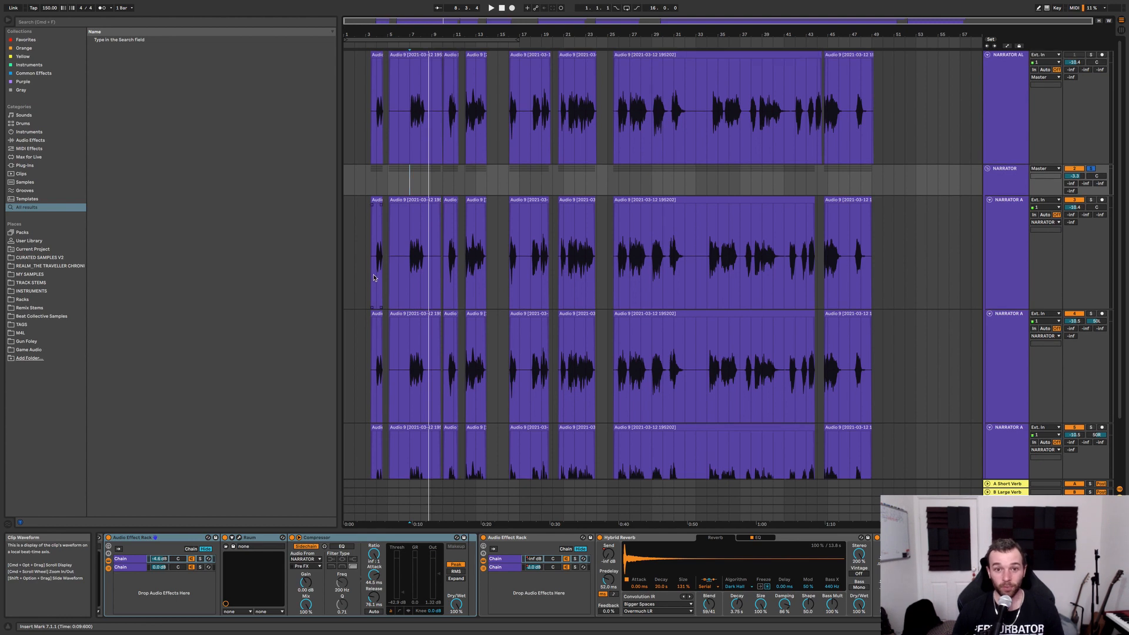